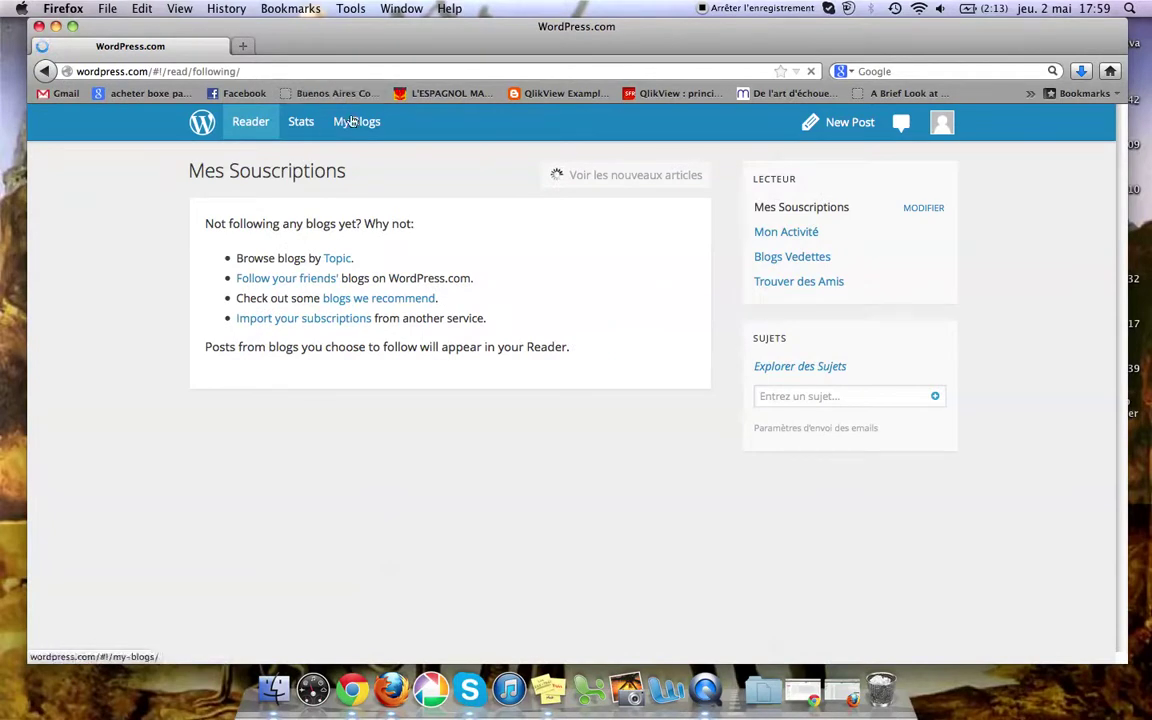
Open the Le central café blog from My Blogs and start adding a new page.
left_click(356, 121)
left_click(478, 283)
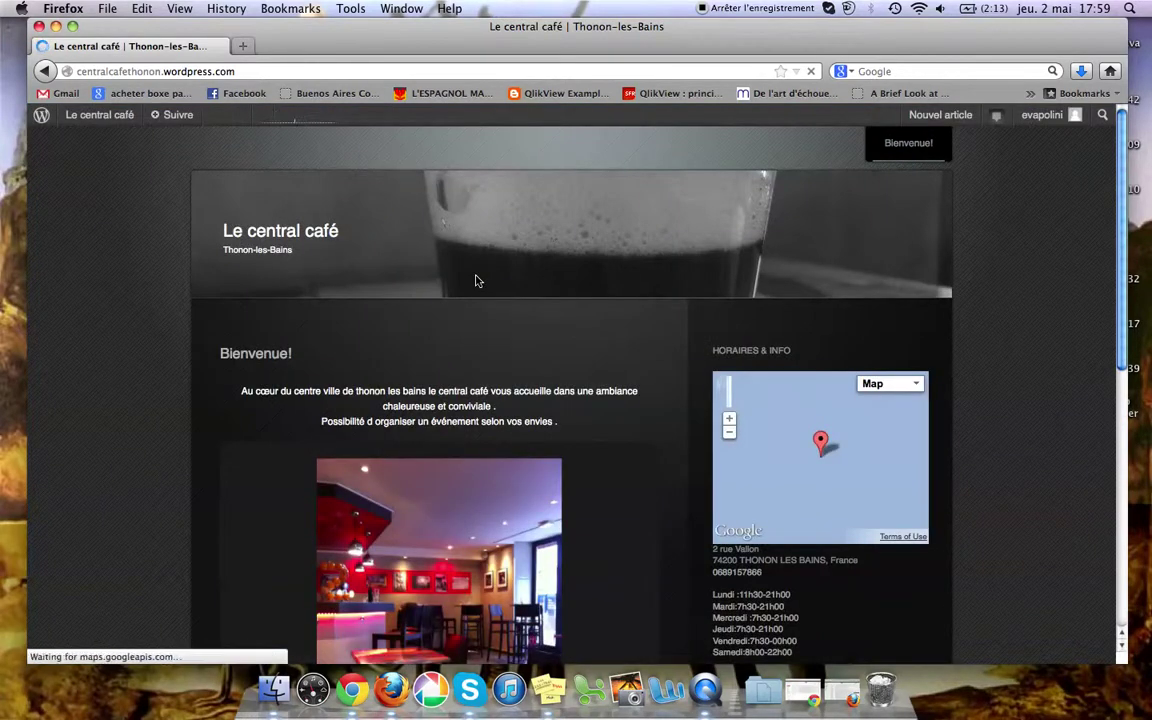
mouse_move(95, 117)
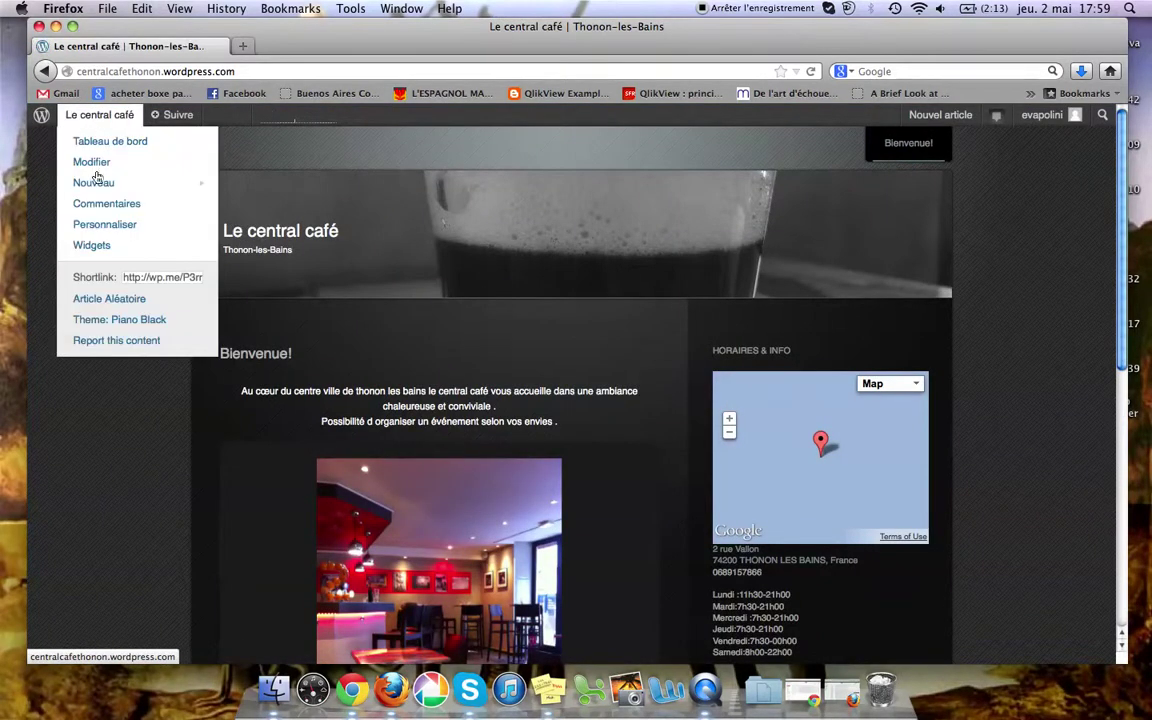
mouse_move(98, 183)
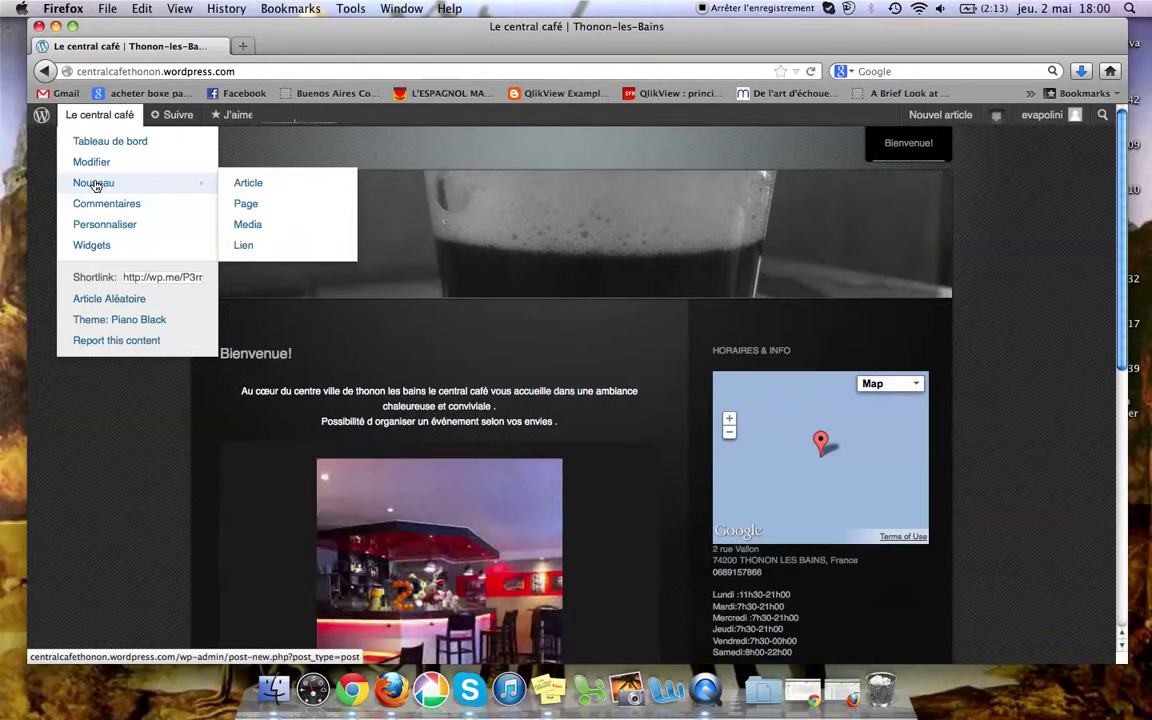
left_click(235, 204)
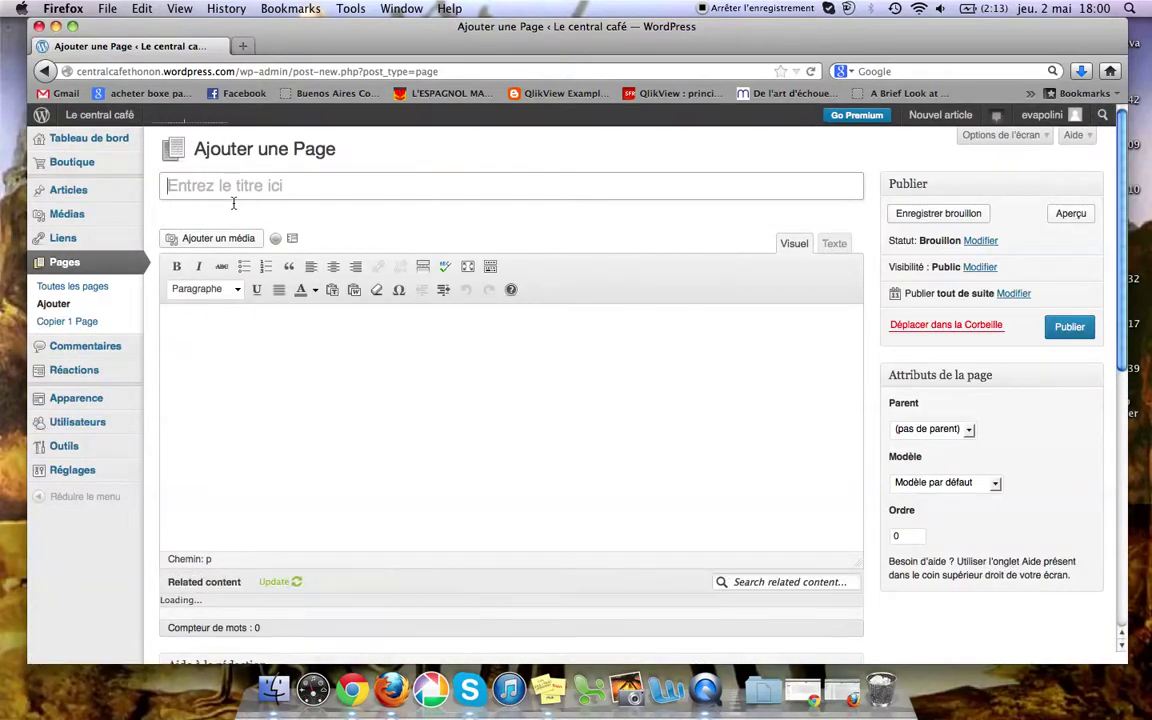
Enter "le titre" as the title of the new page.
type("e titre")
key("BackSpace")
key("BackSpace")
key("BackSpace")
key("BackSpace")
key("BackSpace")
key("BackSpace")
key("BackSpace")
type("el")
key("BackSpace")
key("BackSpace")
type("le titre")
Write "le contenu" as the body text of the page.
key("Tab")
type("le conten")
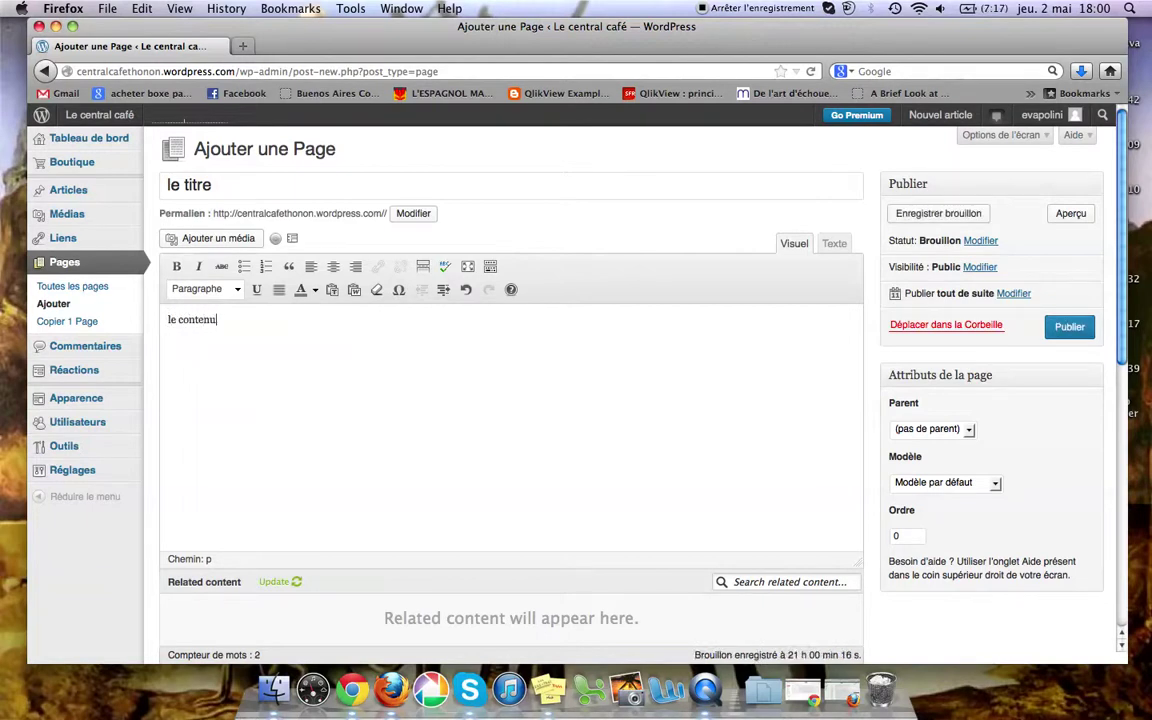
type("ur")
key("BackSpace")
Apply strikethrough to the body text "le contenu" and remove it again.
left_click_drag(228, 305, 162, 300)
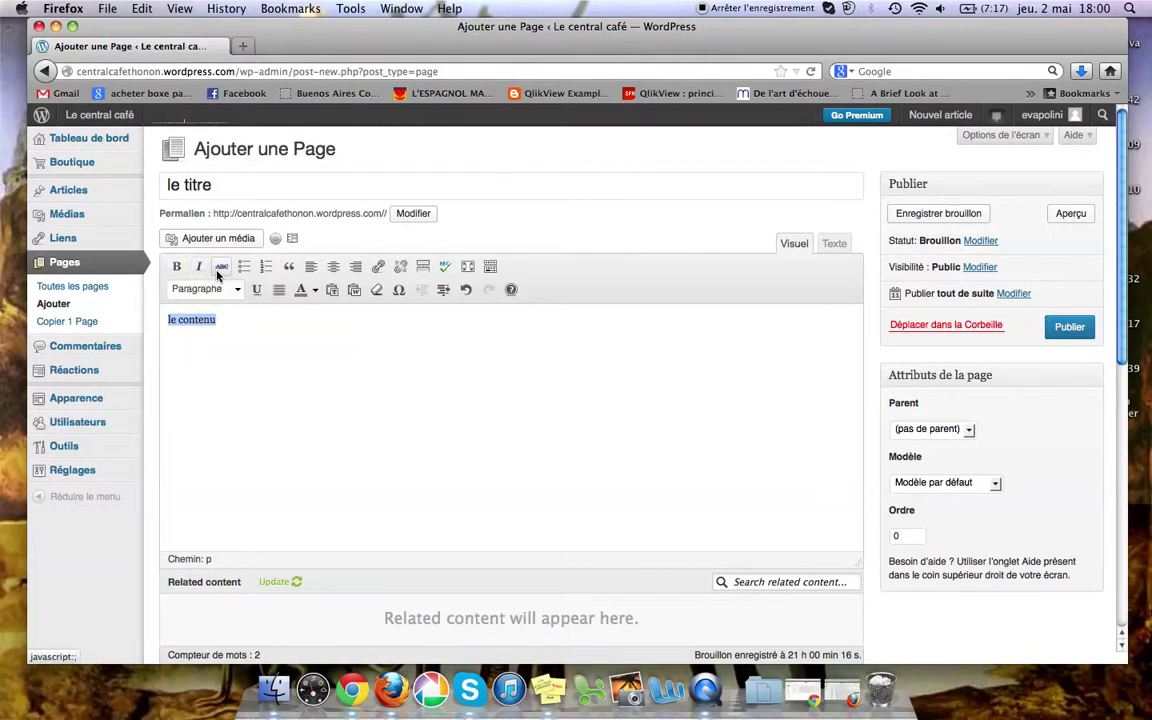
left_click(220, 270)
left_click(221, 269)
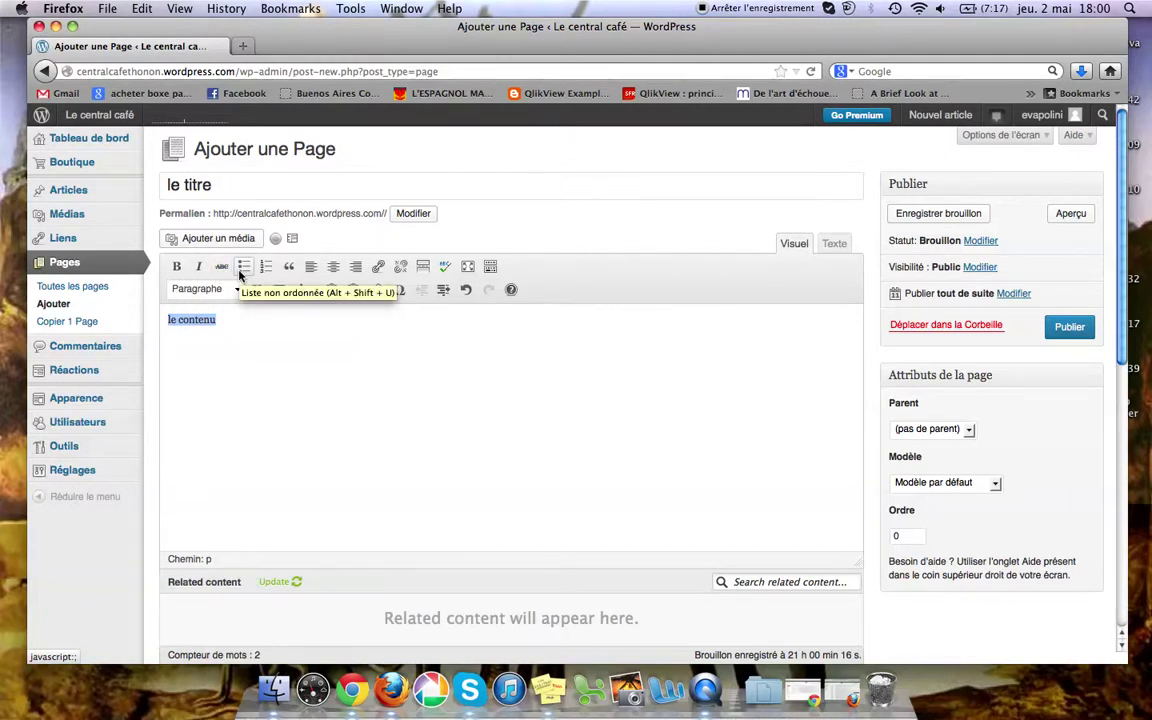
Turn "le contenu" into a bulleted list, add the items "1" and "2", and end the list.
left_click(241, 271)
left_click(263, 330)
key("Return")
key("Return")
key("BackSpace")
key("BackSpace")
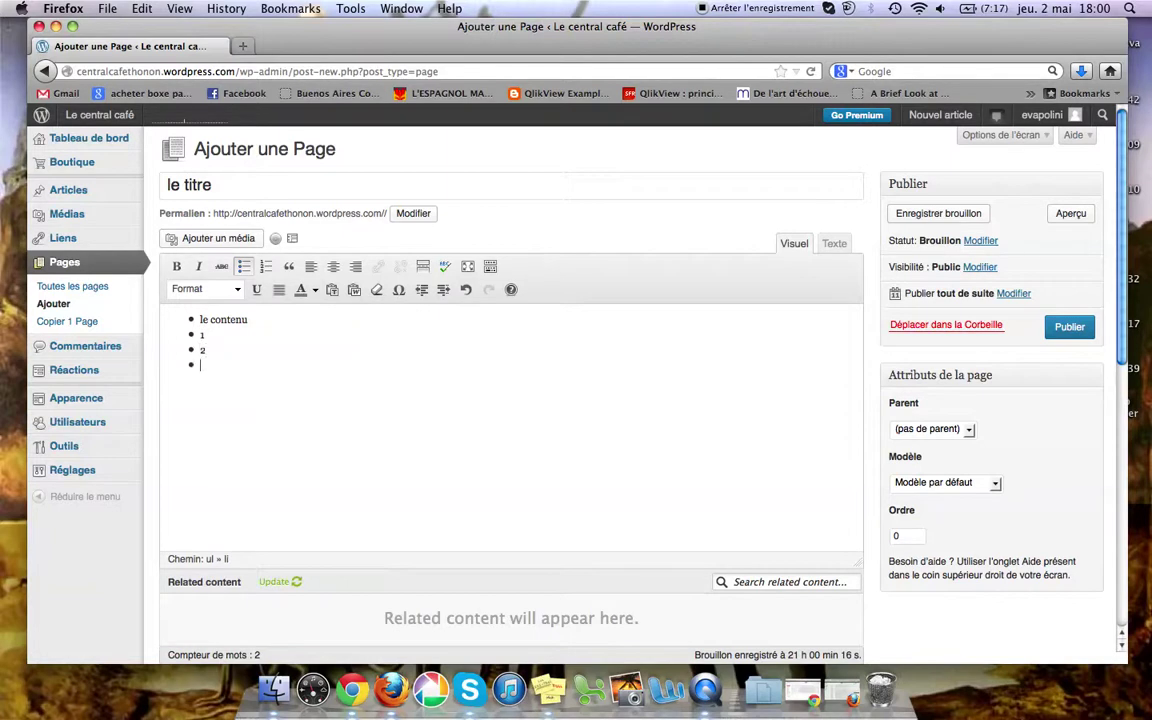
key("Return")
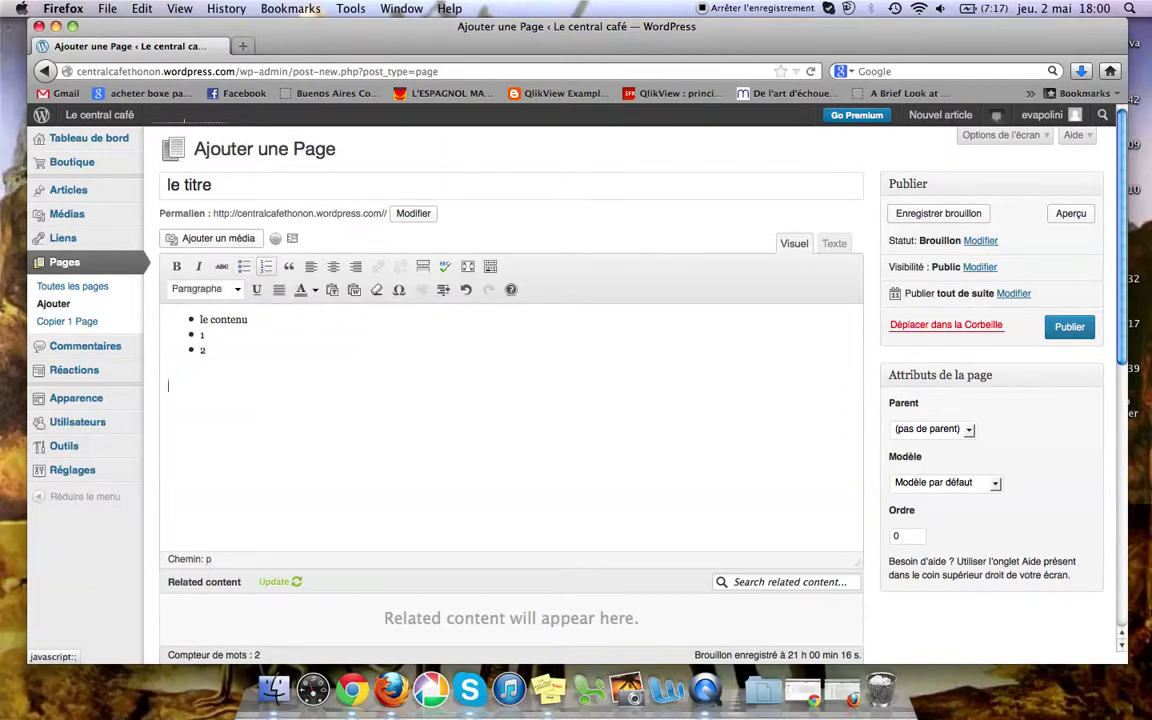
Add a numbered list below the bullets with the items "coucou", "ca" and "va".
left_click(266, 267)
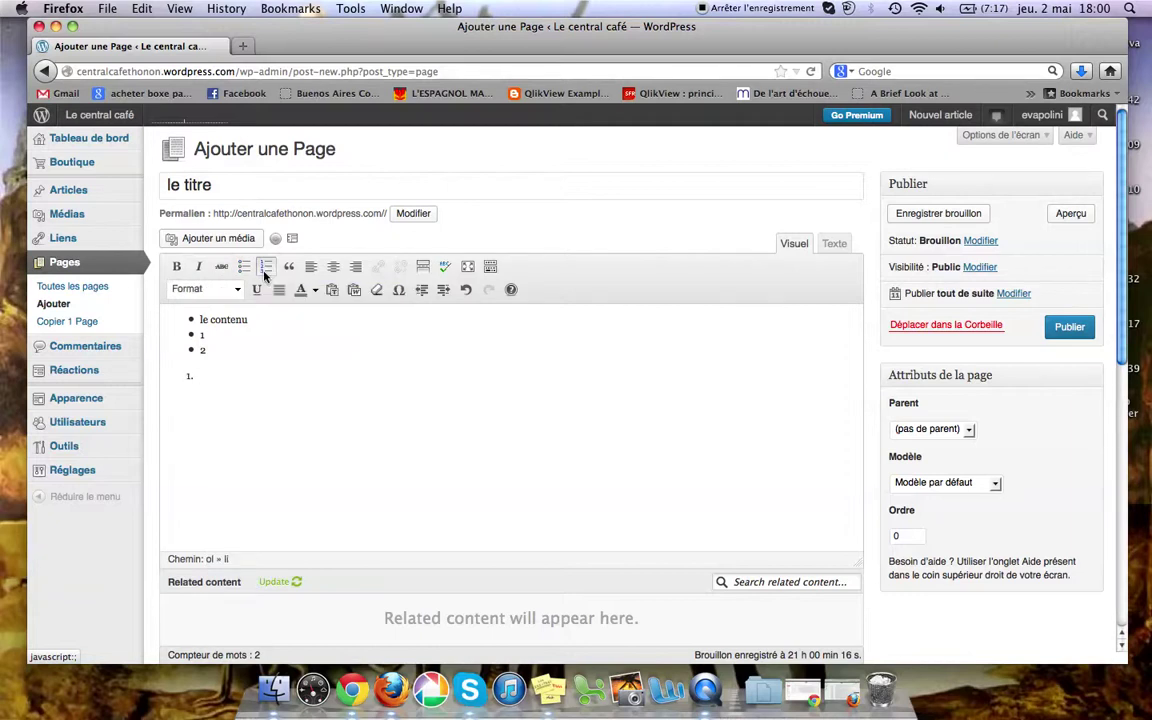
type("coucou")
key("Return")
type("ca")
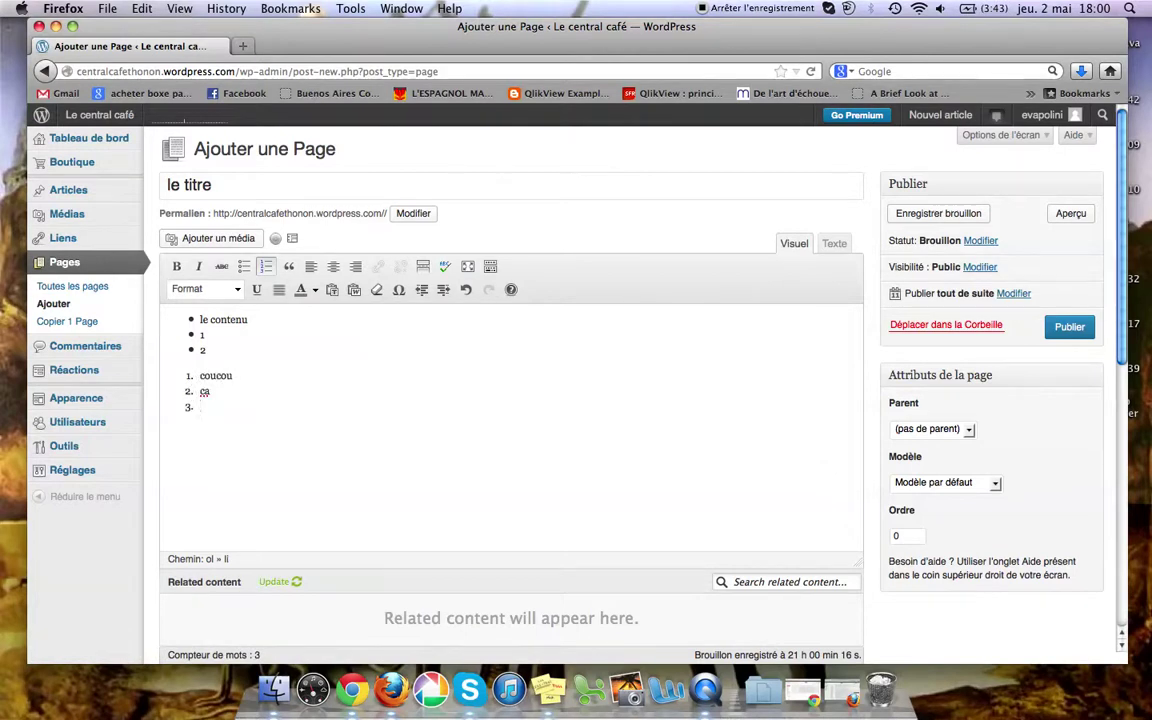
key("Return")
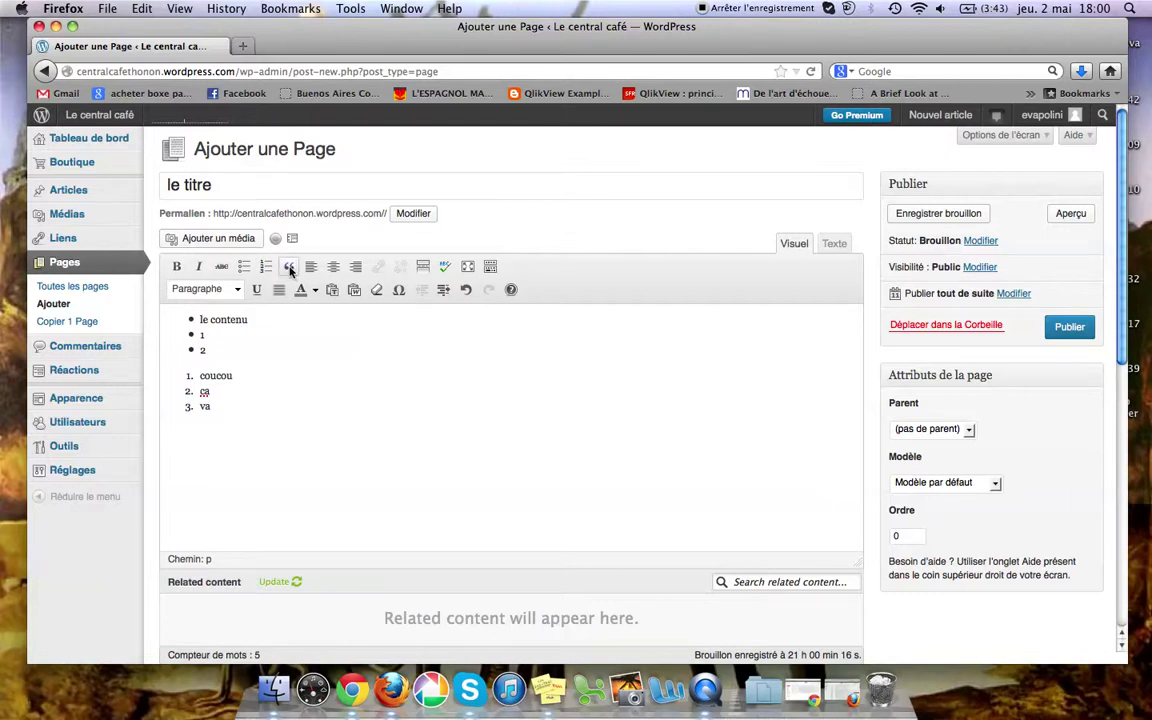
Try to format the numbered list items as block quotes.
left_click_drag(214, 376, 212, 407)
left_click(287, 270)
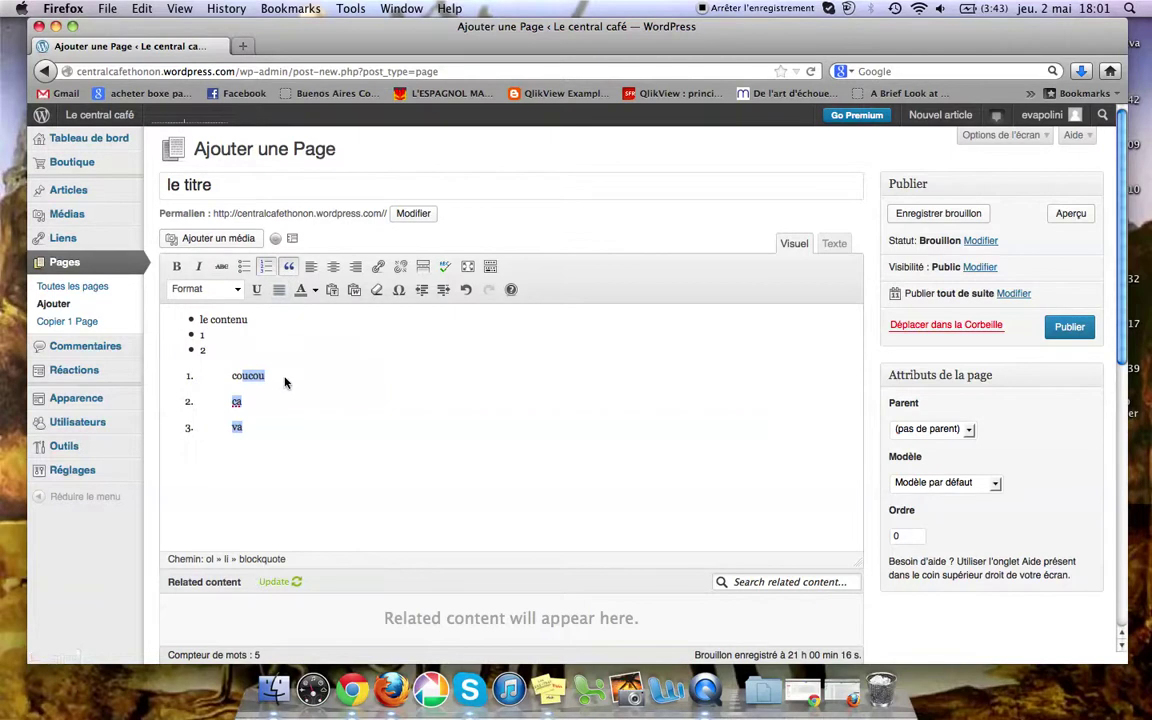
left_click(278, 461)
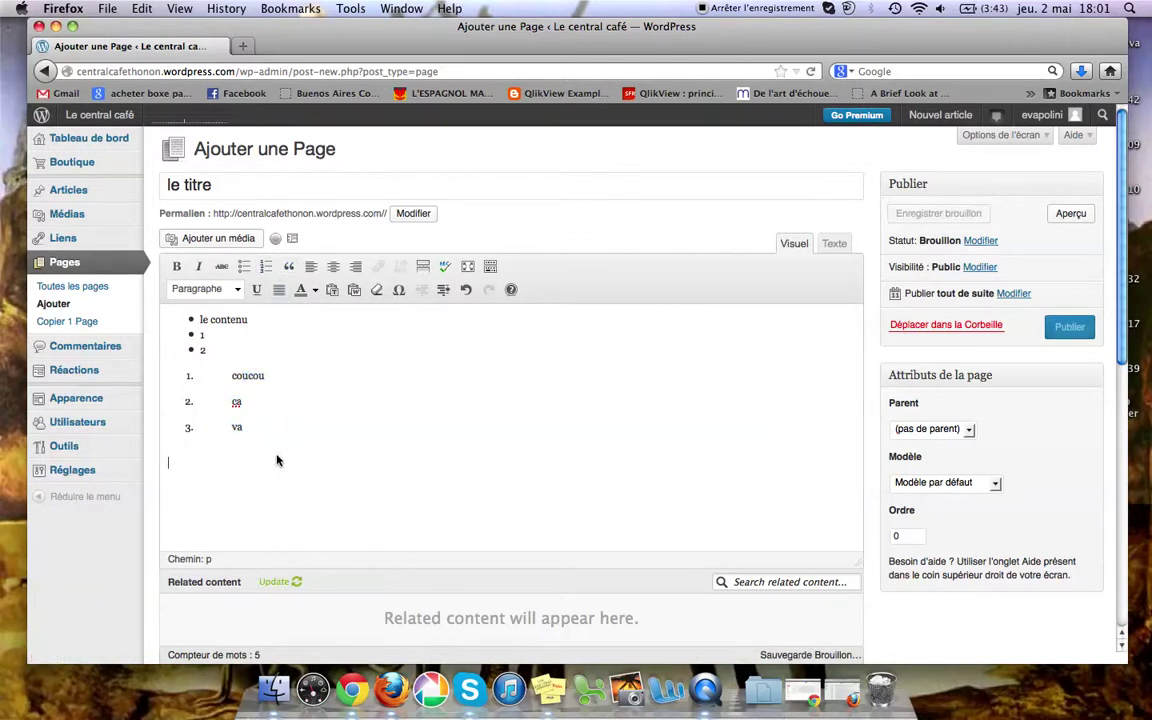
type("nb")
key("super+z")
key("super+shift+z")
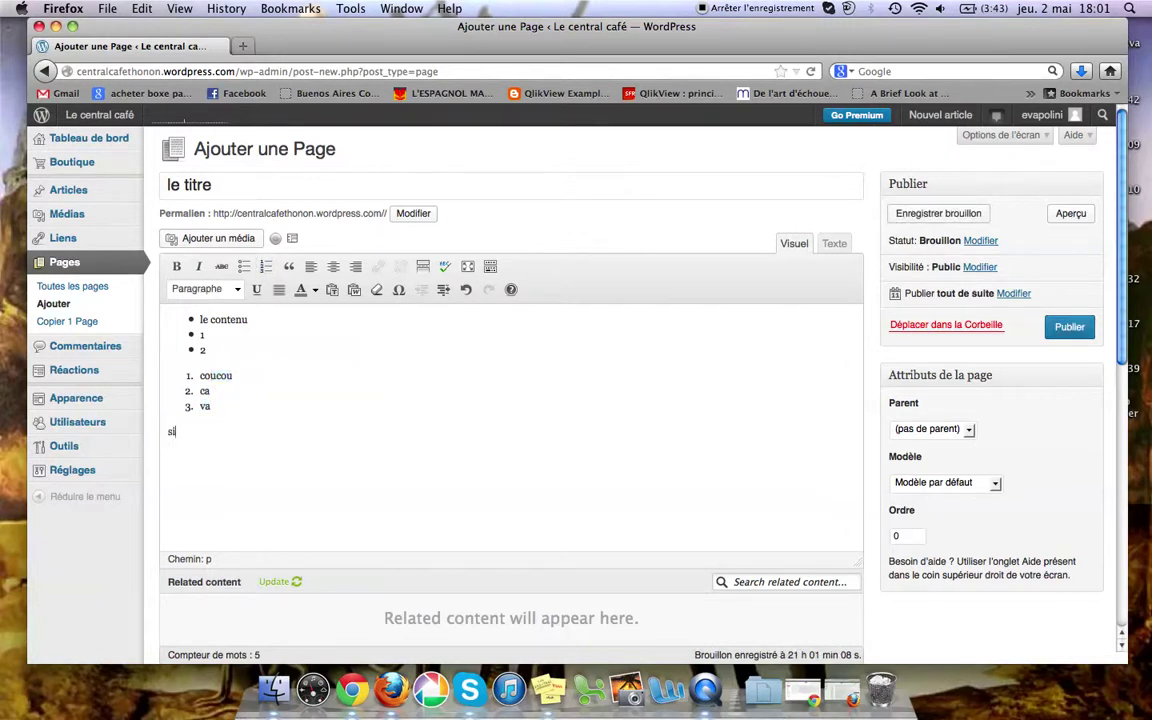
Add the line "sitation" below the numbered list, set it apart with an empty line, and format it as a block quote.
type("ion")
double_click(205, 406)
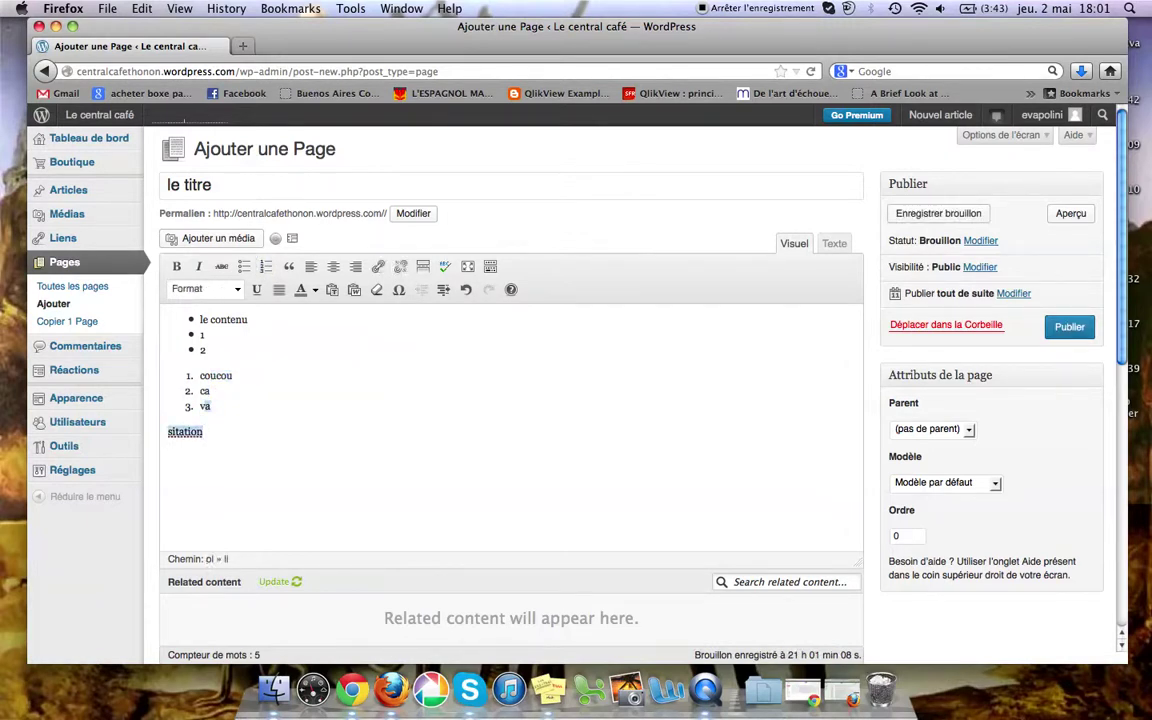
left_click(288, 267)
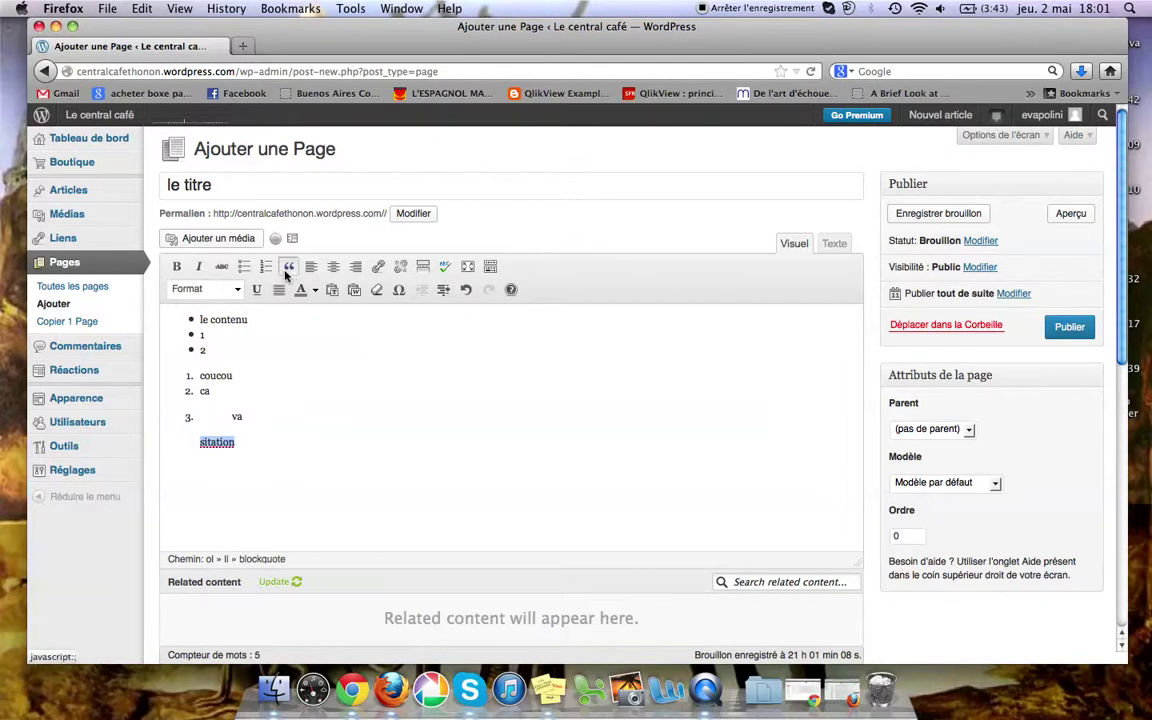
key("super+z")
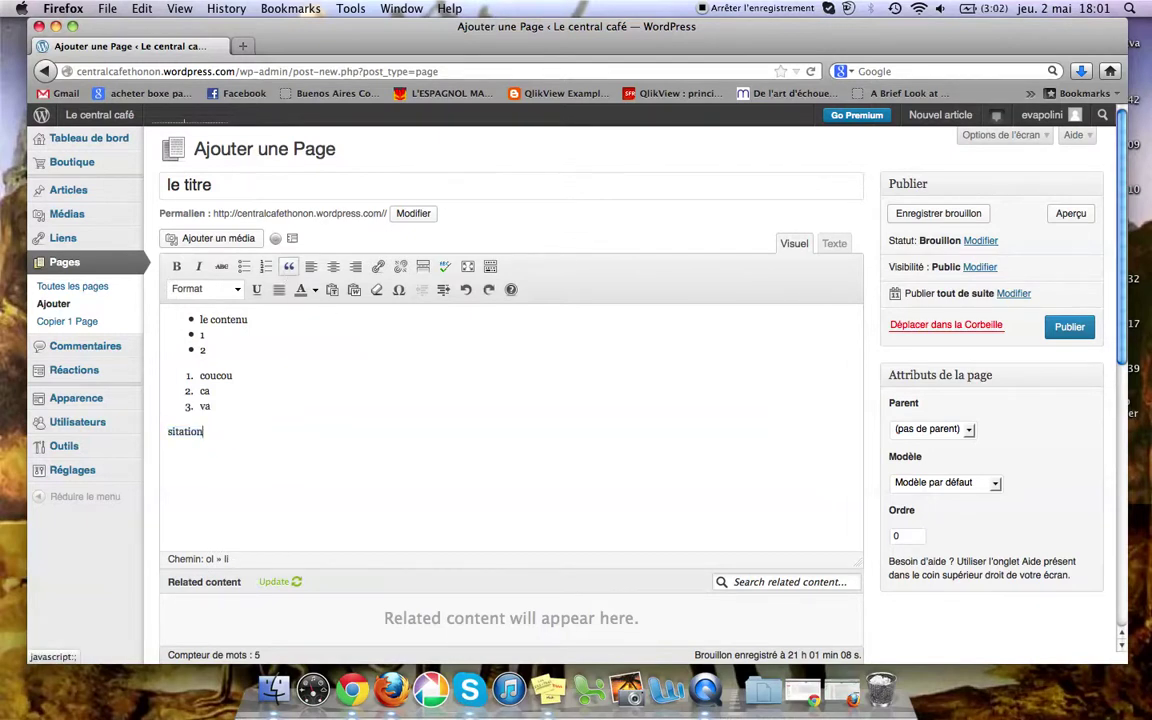
left_click(168, 432)
key("Return")
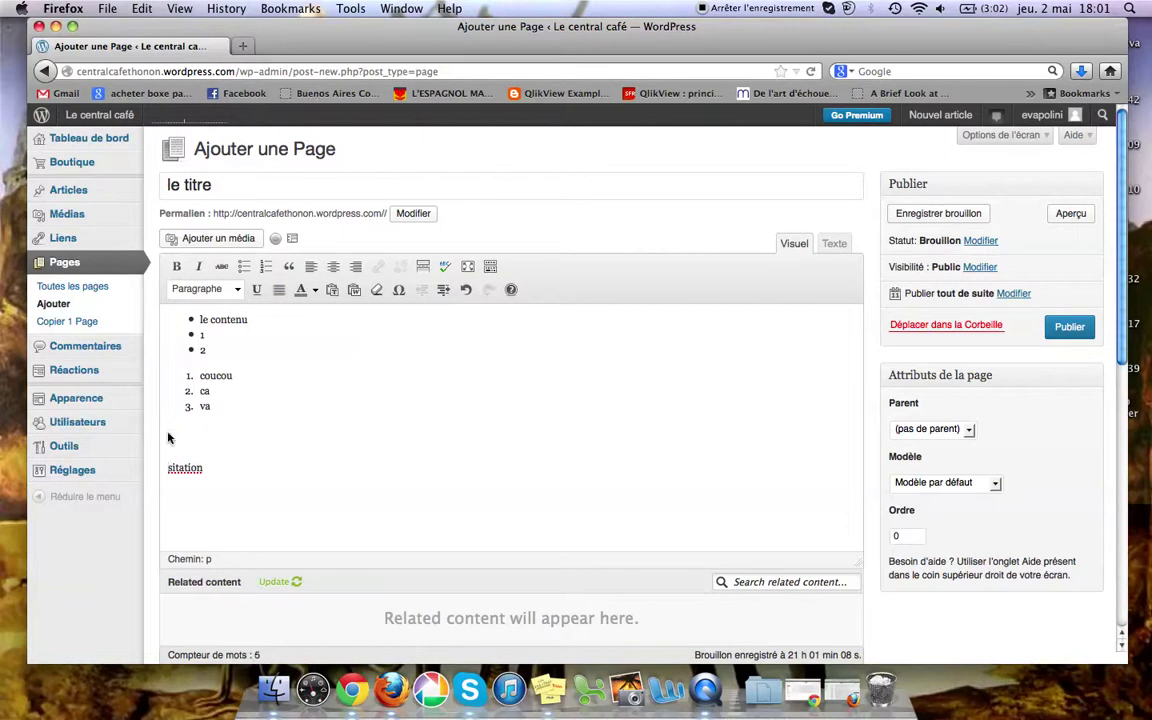
left_click_drag(168, 467, 210, 470)
left_click(288, 267)
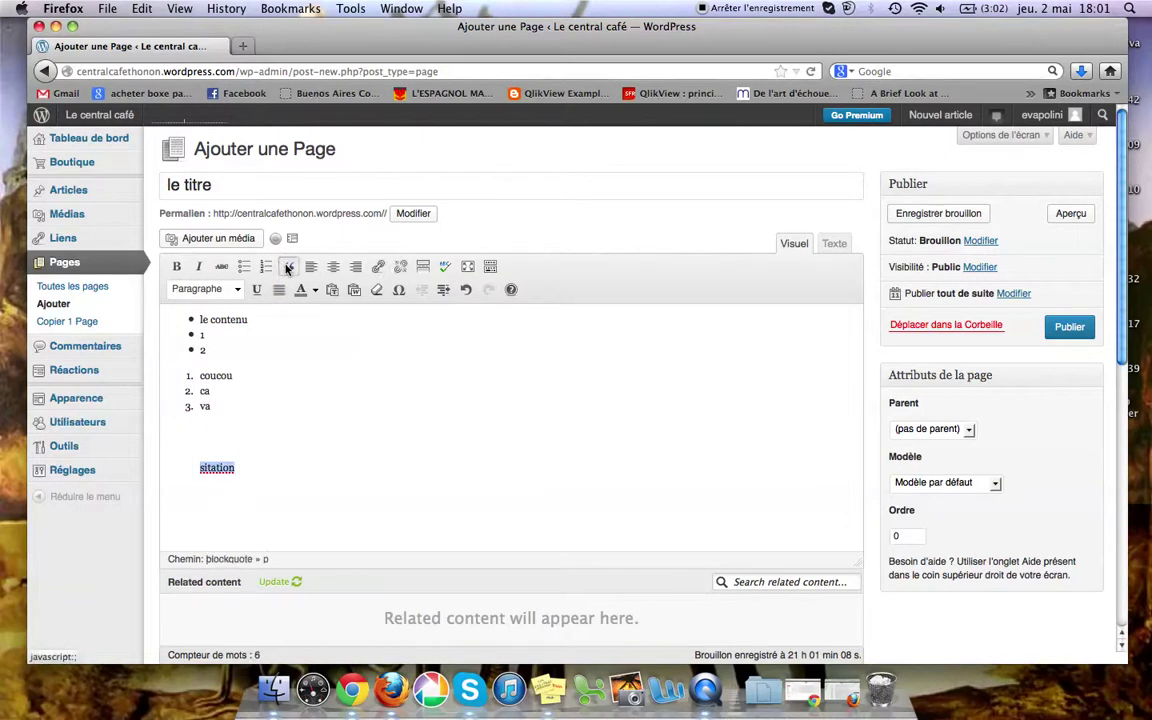
Leave some space below the quote and add the line "alignement gauche".
key("Right")
key("Return")
key("Return")
key("Return")
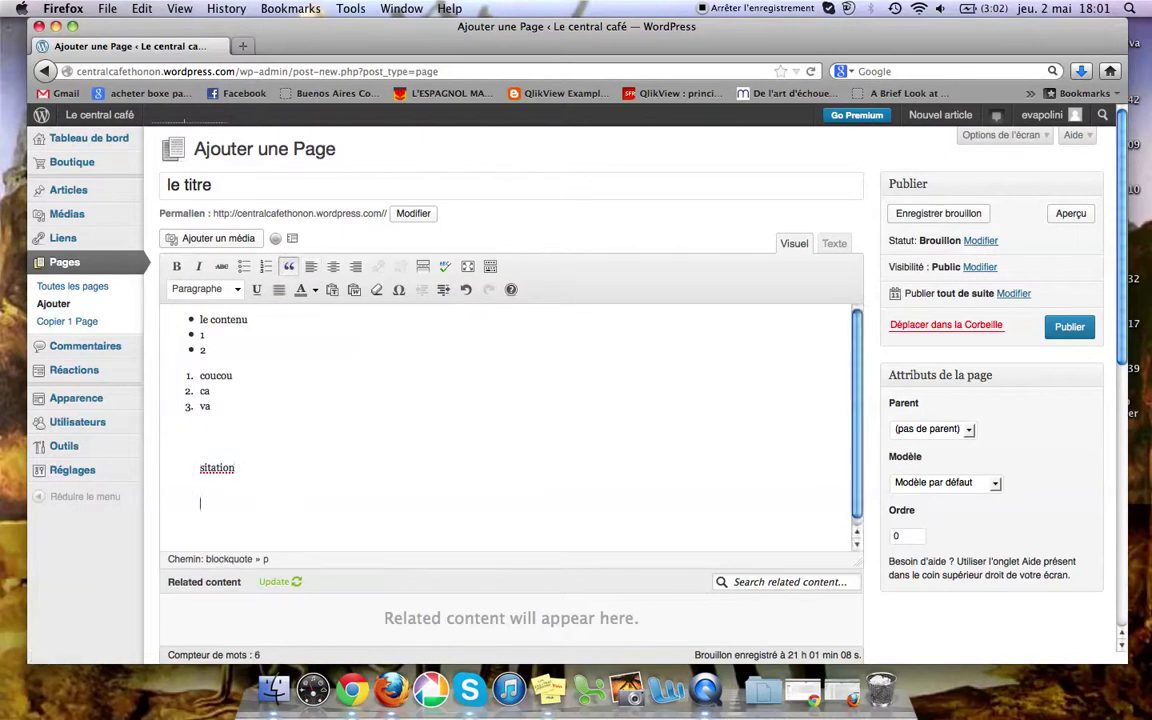
type("align")
type("ne")
type("ment")
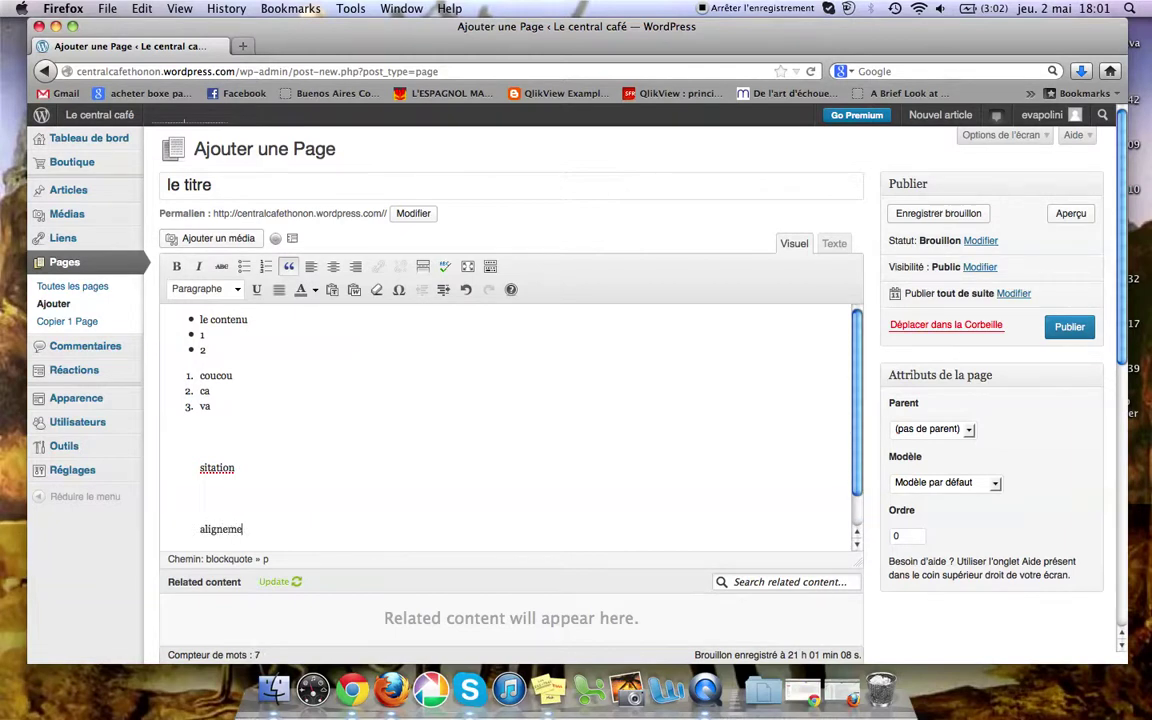
type(" gauche")
Duplicate the "alignement gauche" line below itself and change the copy to "alignement droite".
key("shift+Home")
key("ctrl+c")
key("Right")
key("Return")
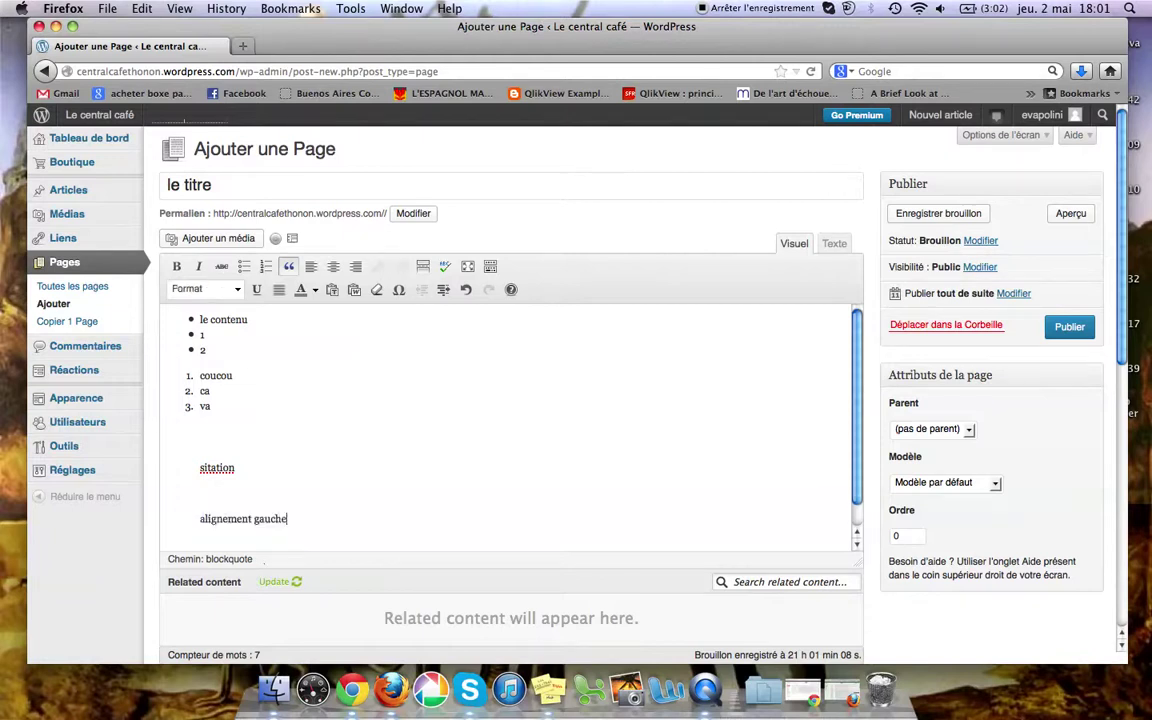
key("ctrl+v")
key("BackSpace")
key("BackSpace")
key("BackSpace")
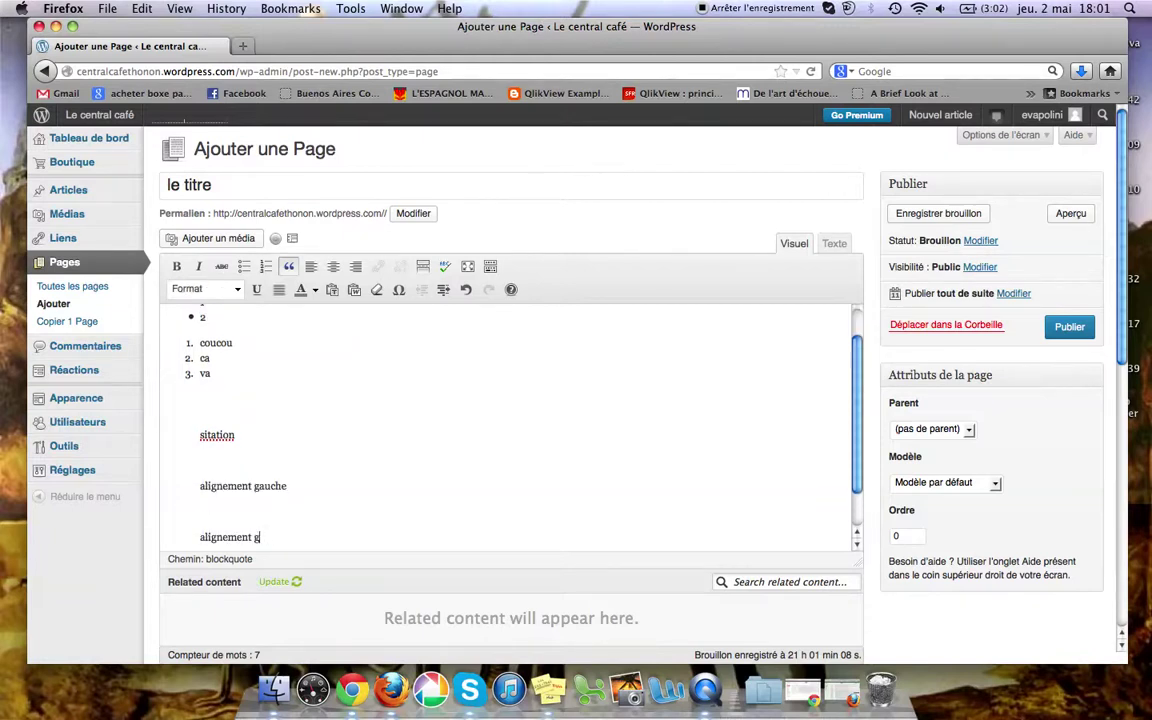
type("droite")
key("Return")
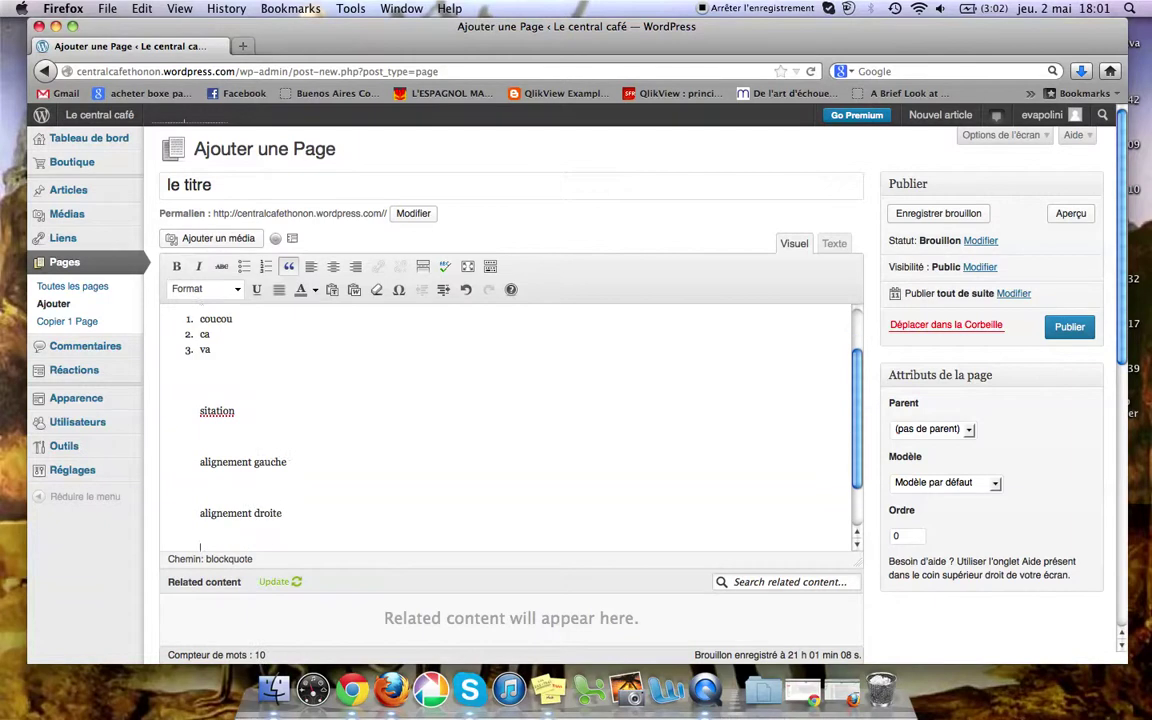
Paste the copied line once more below "alignement droite" and change it to "alignement centre".
key("super+v")
key("BackSpace")
key("BackSpace")
key("BackSpace")
key("BackSpace")
key("BackSpace")
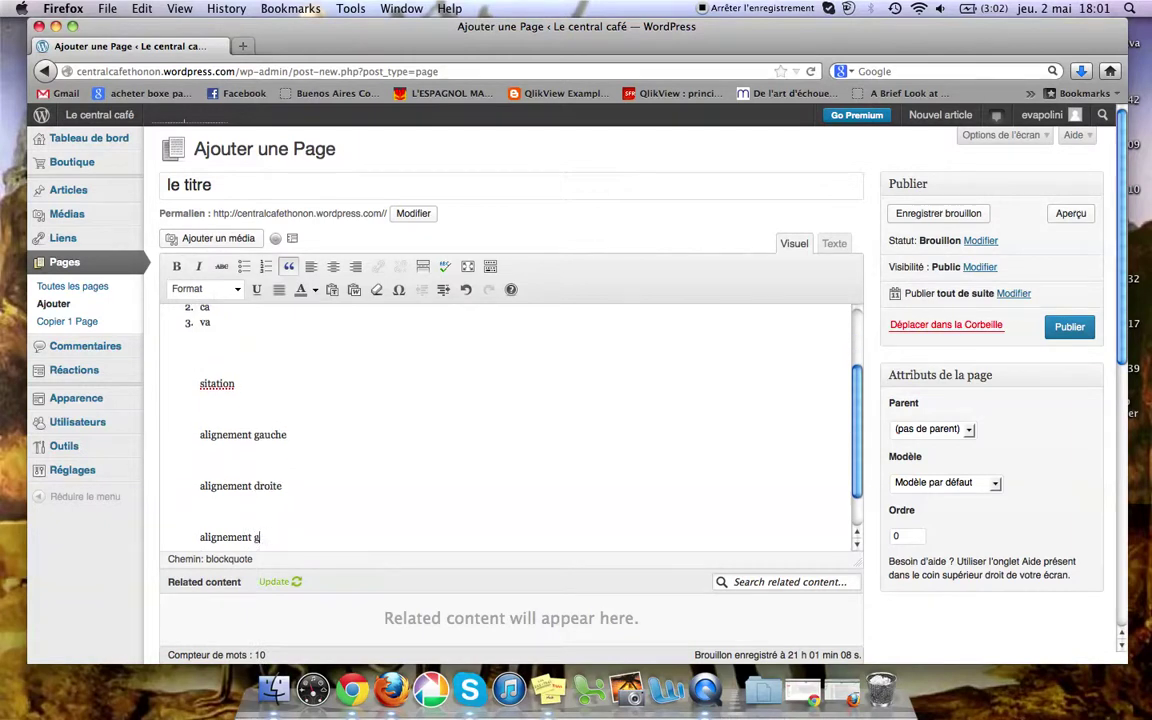
type("centre")
Remove the block quote from the three alignment lines and correct "sitation" to "citation" in the remaining quote.
left_click_drag(192, 428, 288, 540)
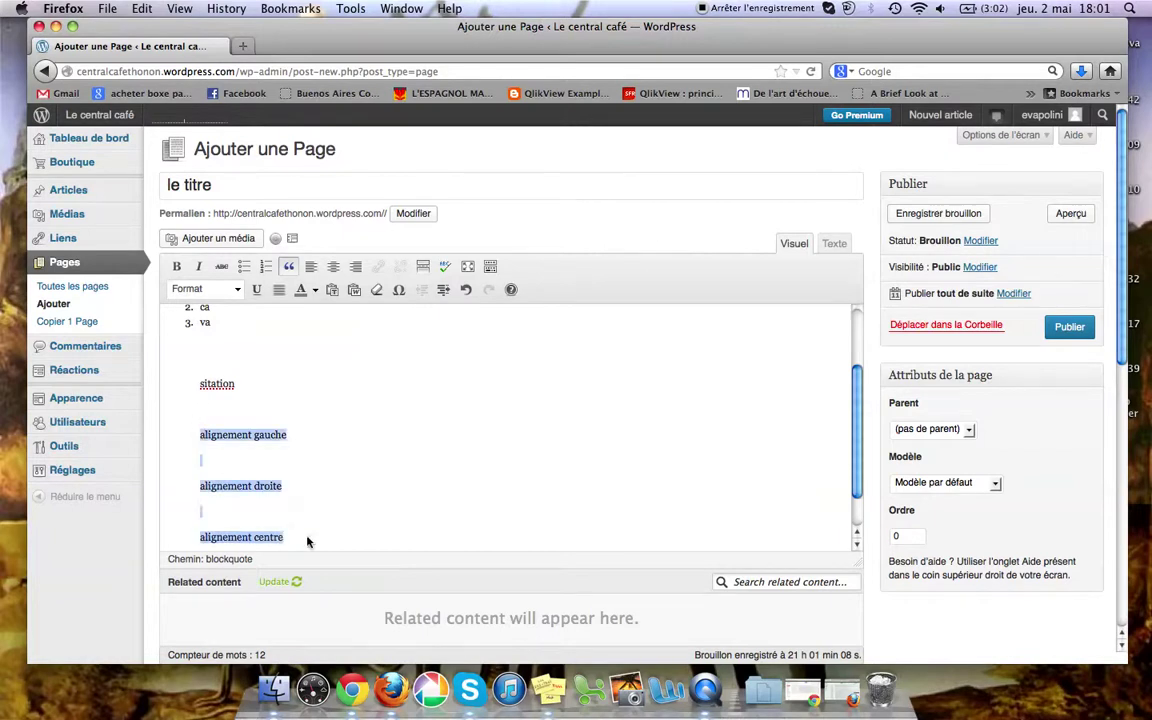
left_click(289, 266)
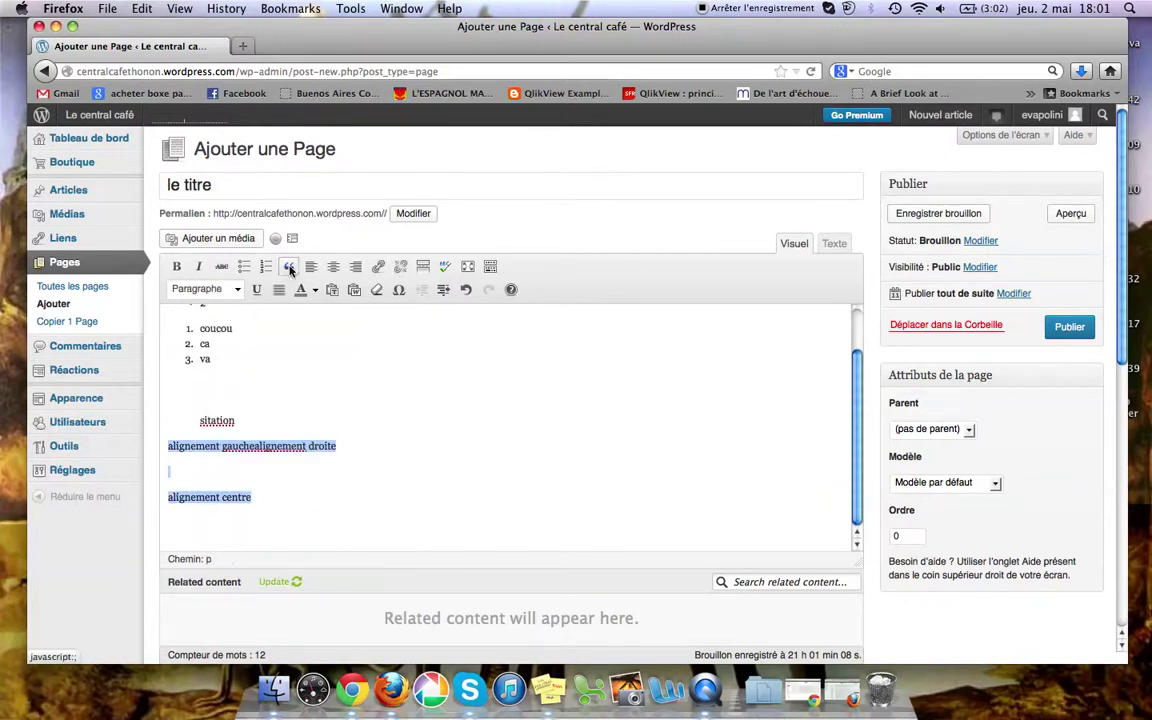
left_click(201, 422)
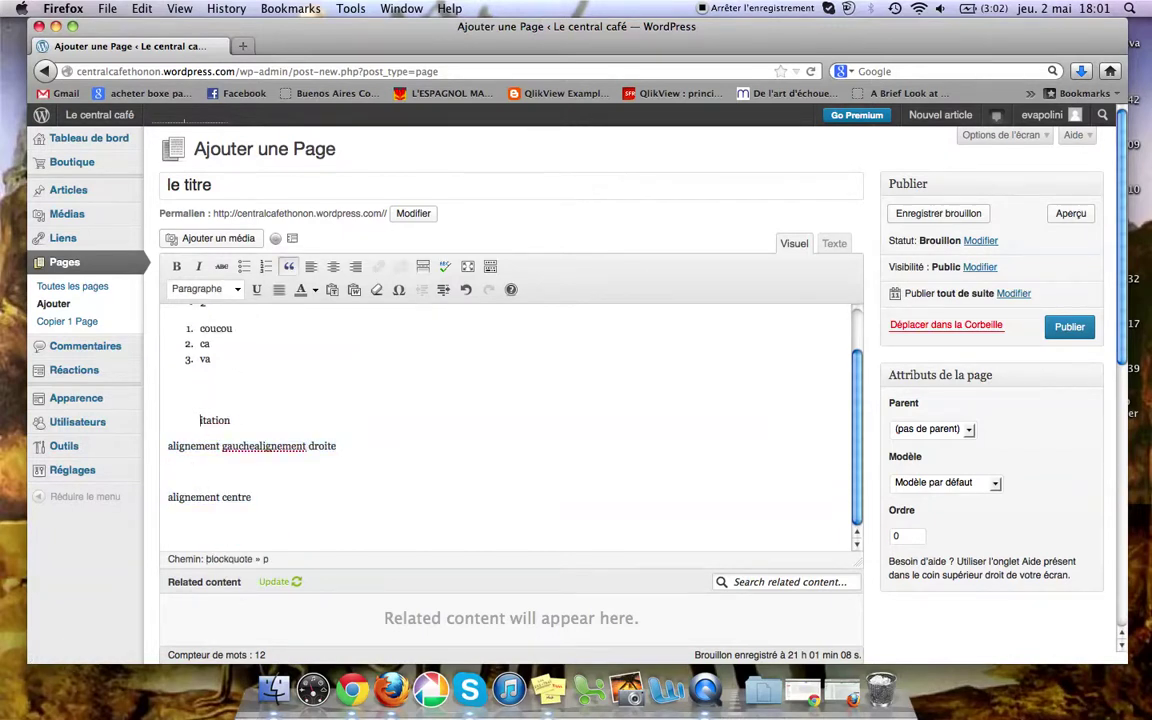
scroll(157, 450, "up", 1)
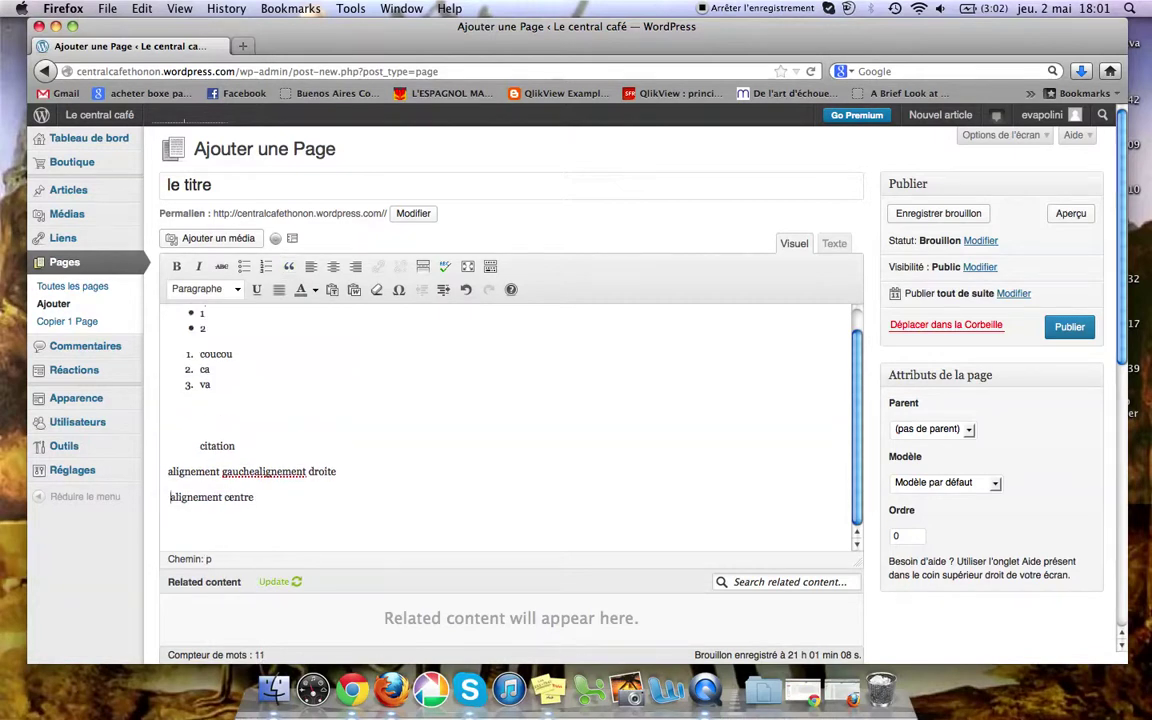
Put "alignement gauche", "alignement droite" and "alignement centre" in consecutive separate paragraphs without empty lines between them.
left_click(168, 522)
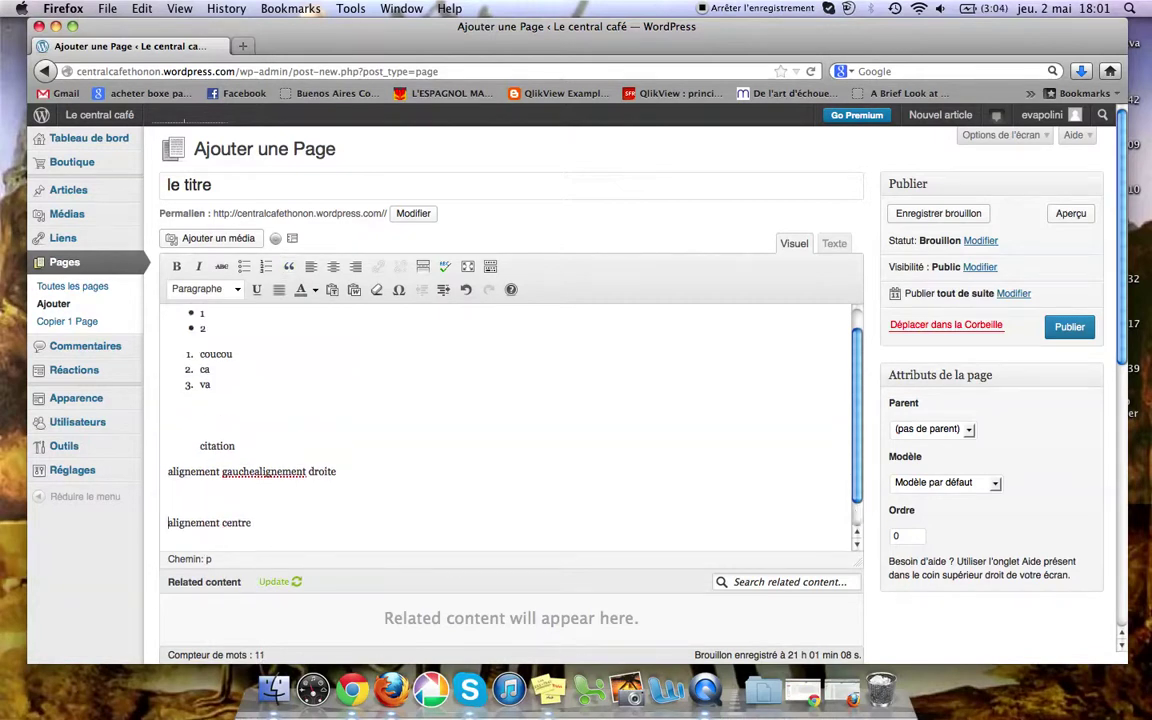
left_click(222, 471)
key("Return")
left_click(252, 497)
key("Delete")
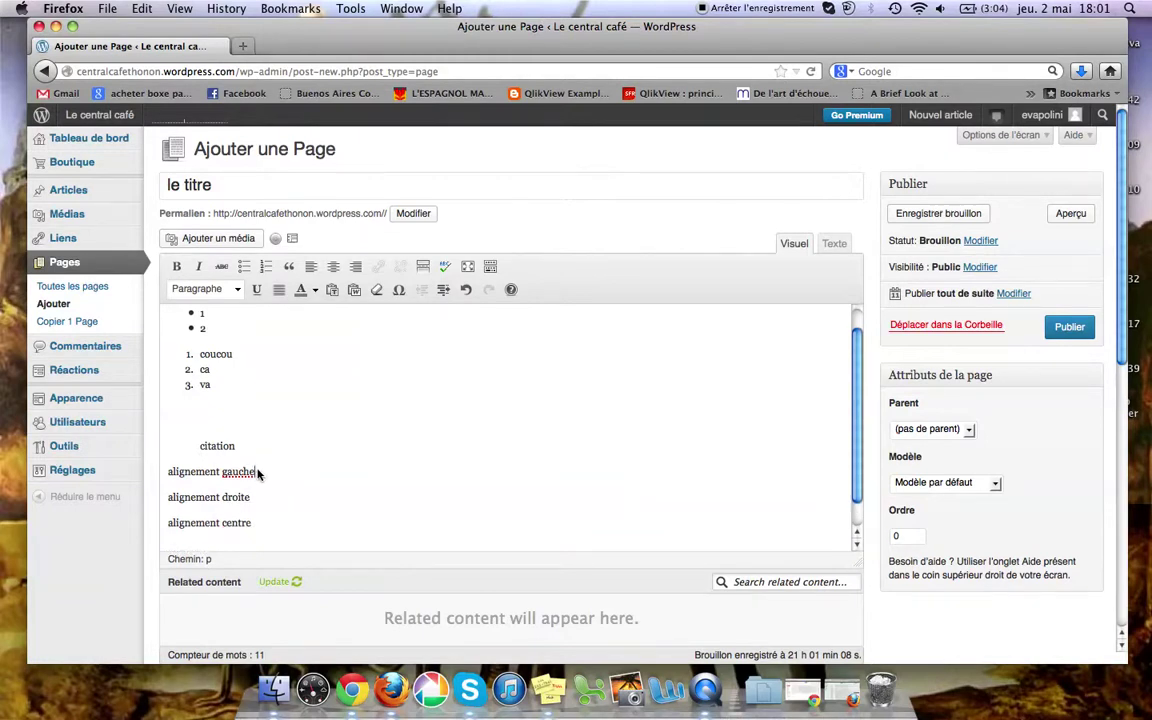
Align "alignement gauche" to the left, "alignement droite" to the right and "alignement centre" to the centre.
triple_click(168, 473)
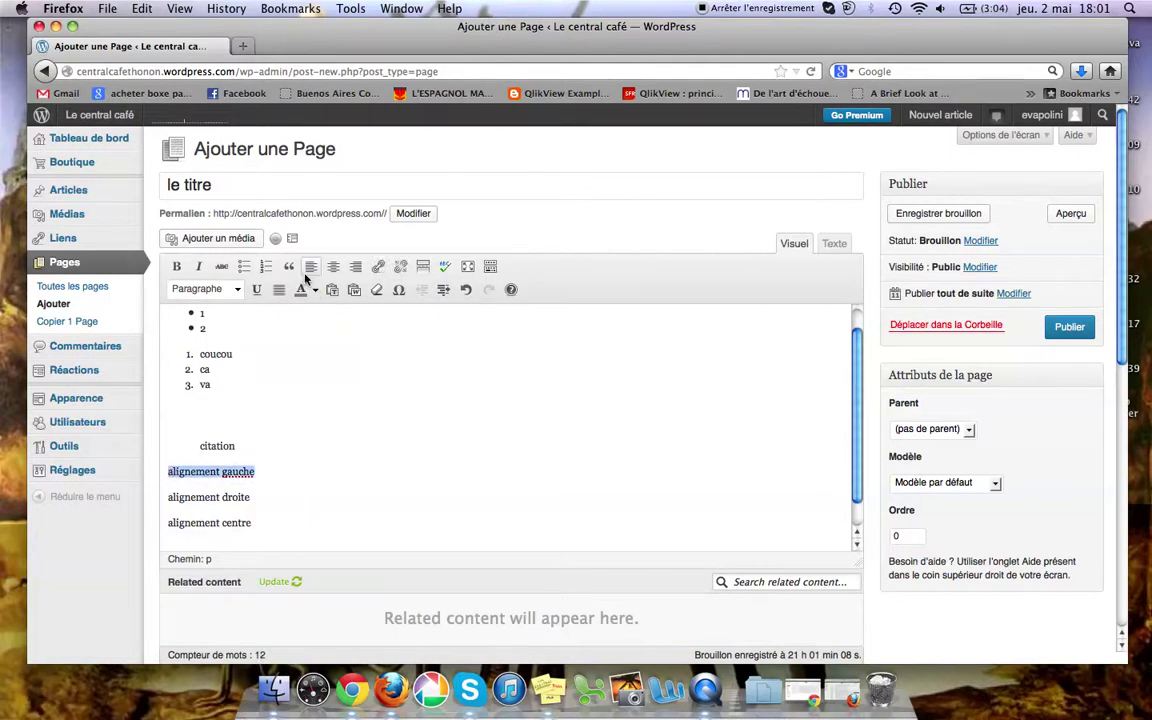
left_click_drag(260, 496, 165, 494)
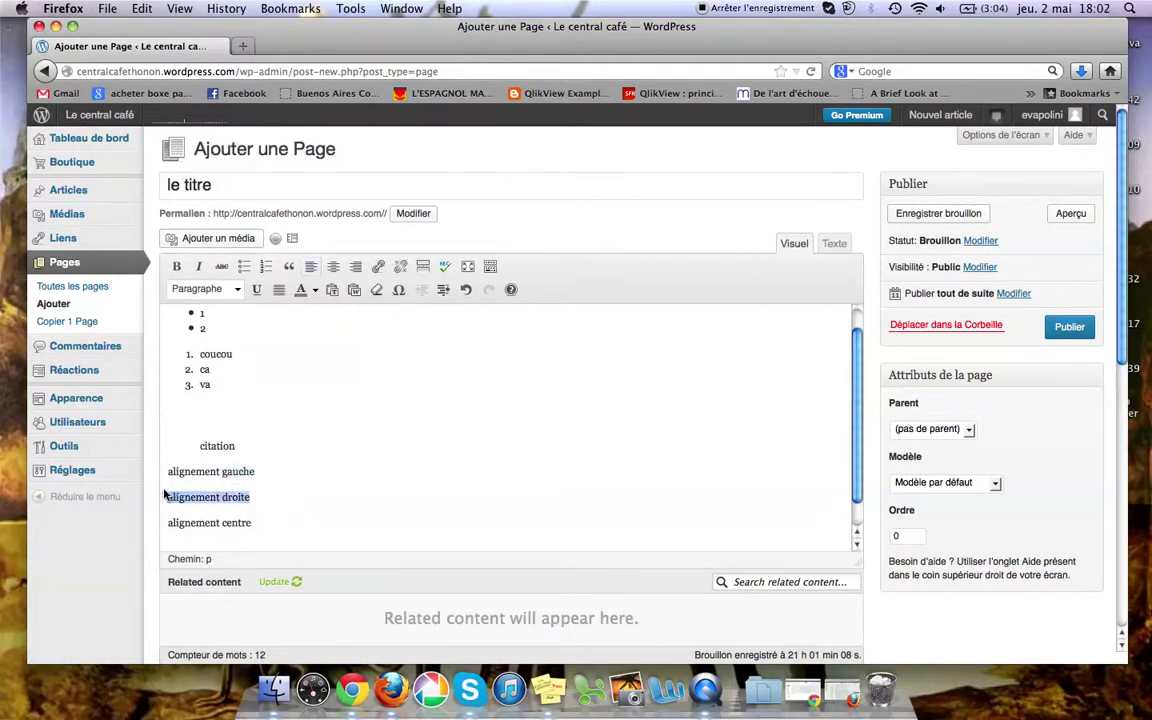
left_click(355, 266)
left_click_drag(252, 522, 166, 522)
left_click(333, 267)
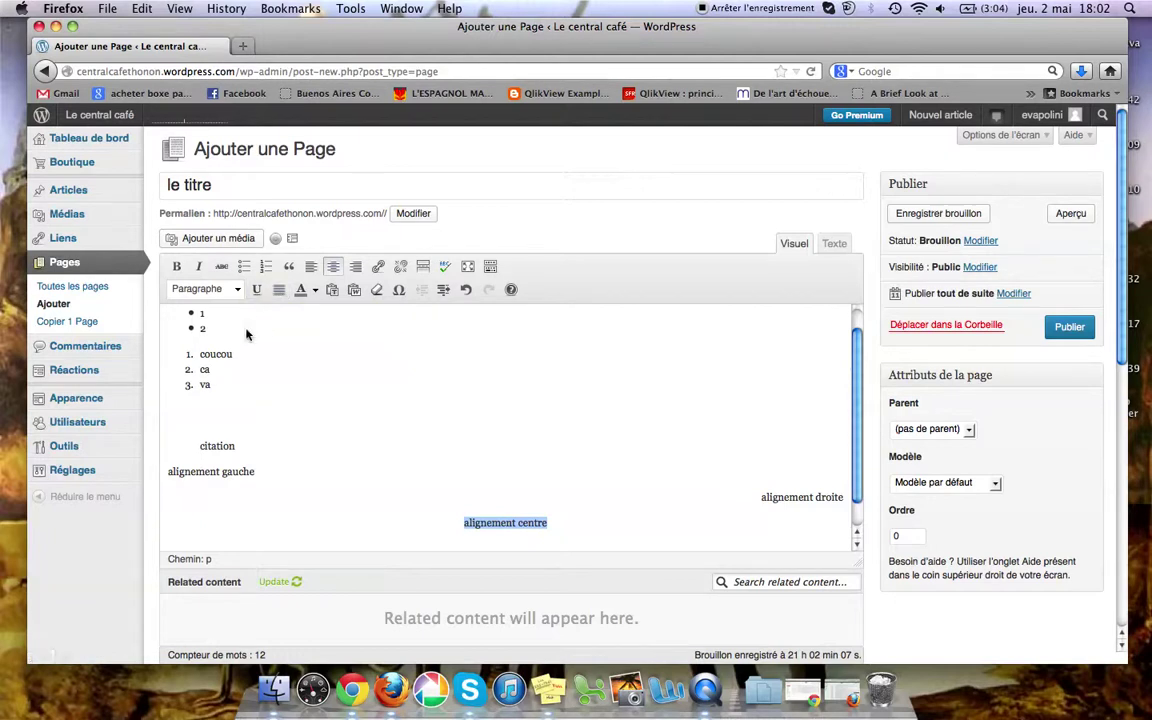
Underline "alignement centre" and add the text "lien vers google" below it, separated by an empty line.
left_click(257, 290)
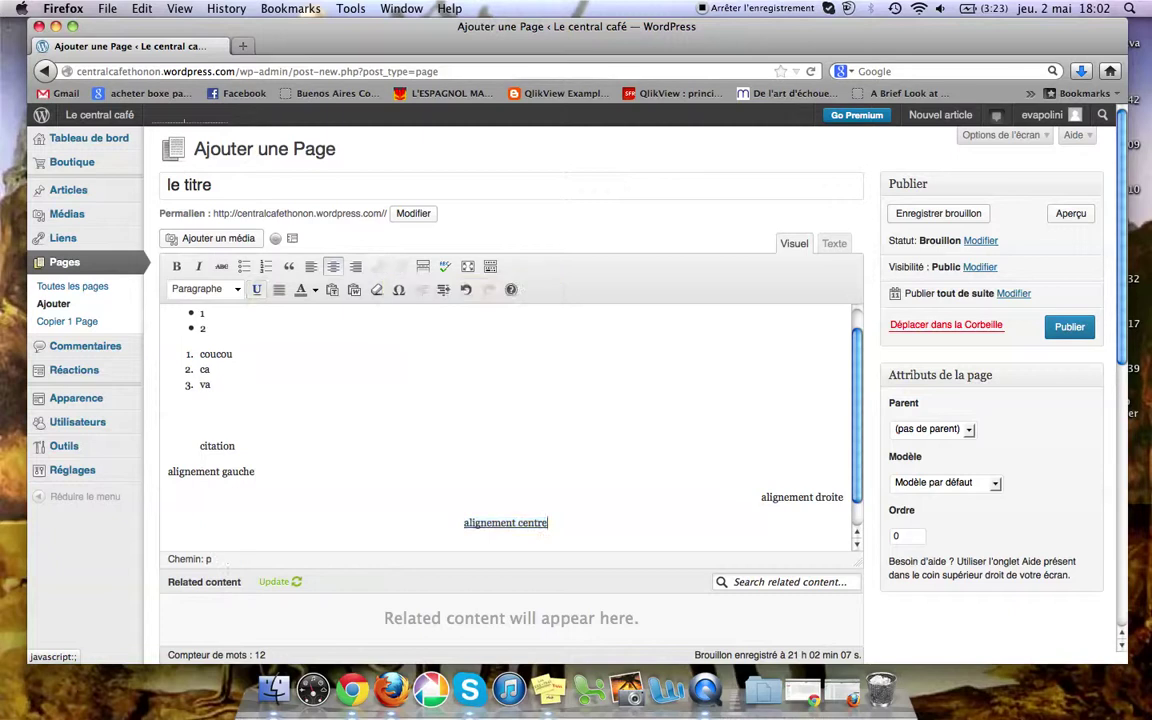
left_click(505, 546)
type("lien vers go")
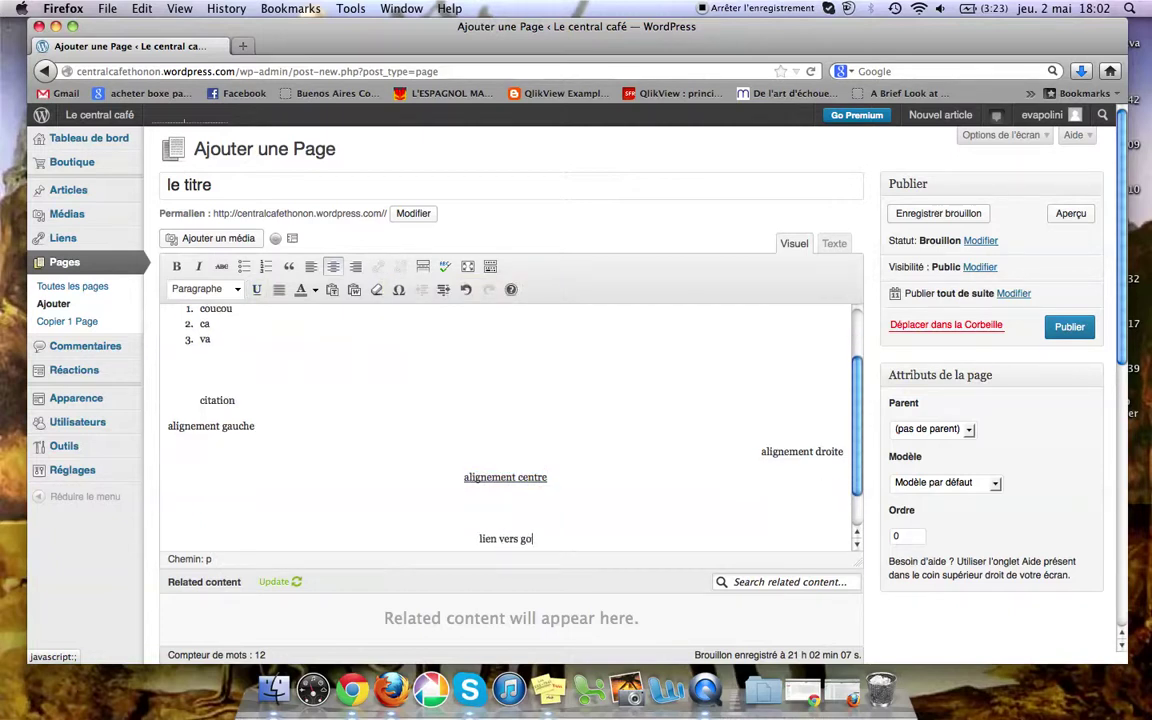
type("ogle")
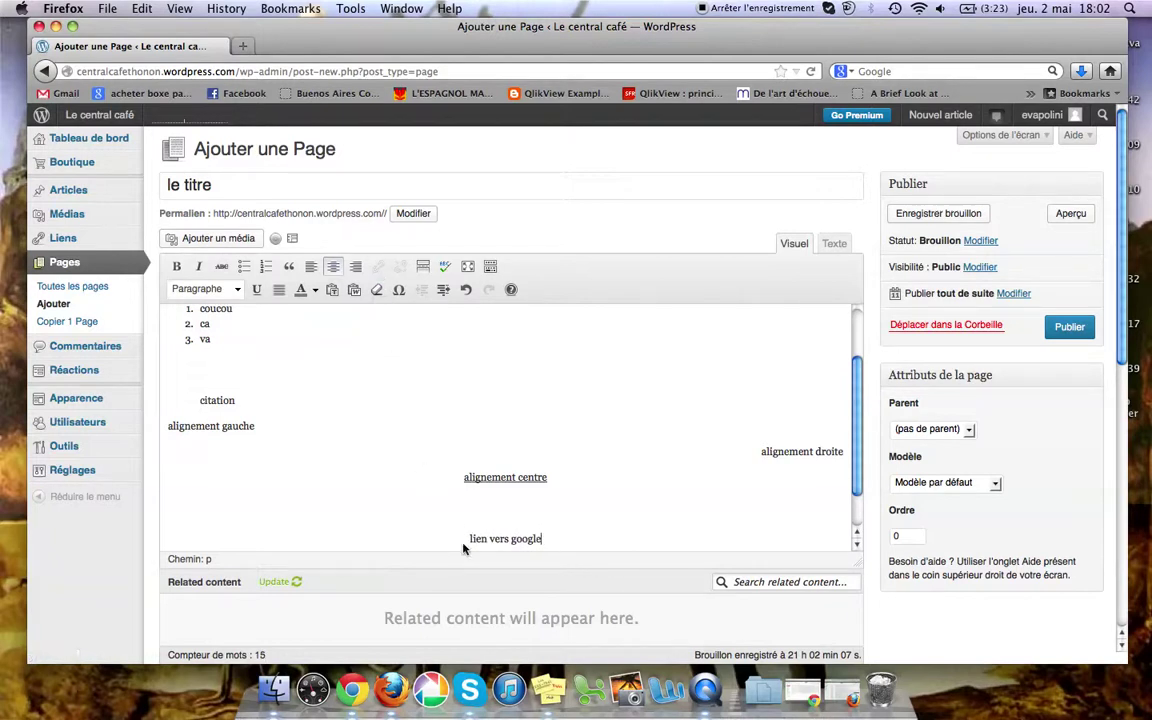
key("super+shift+Left")
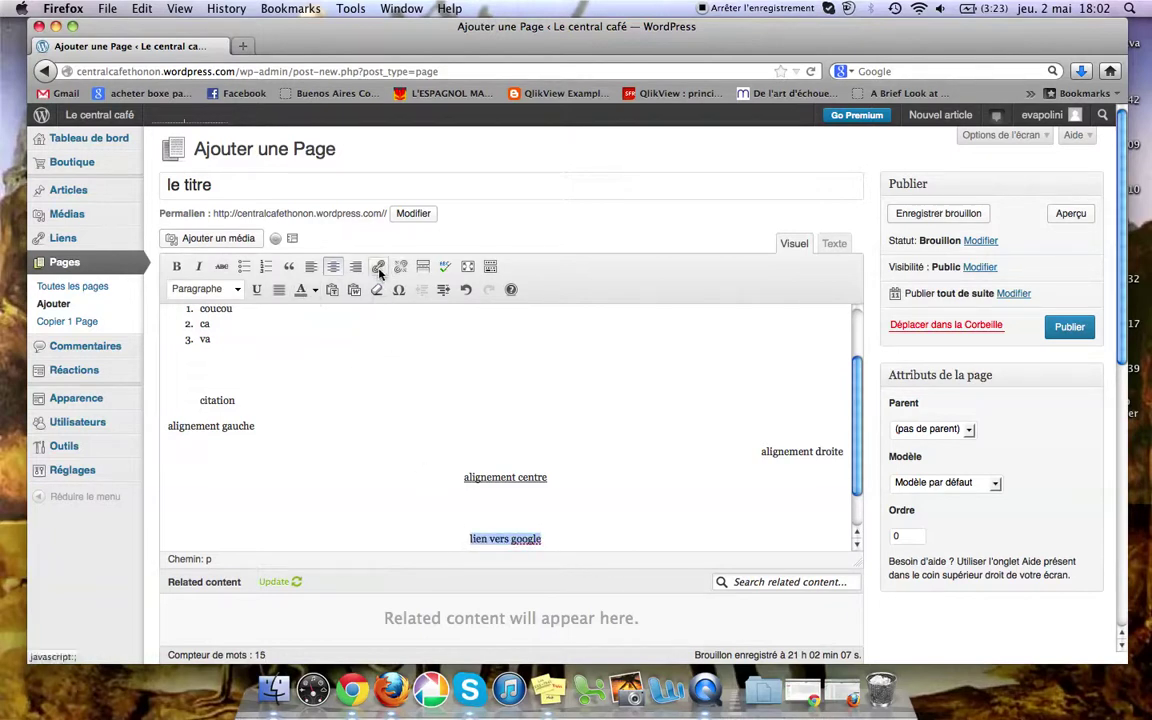
left_click(378, 267)
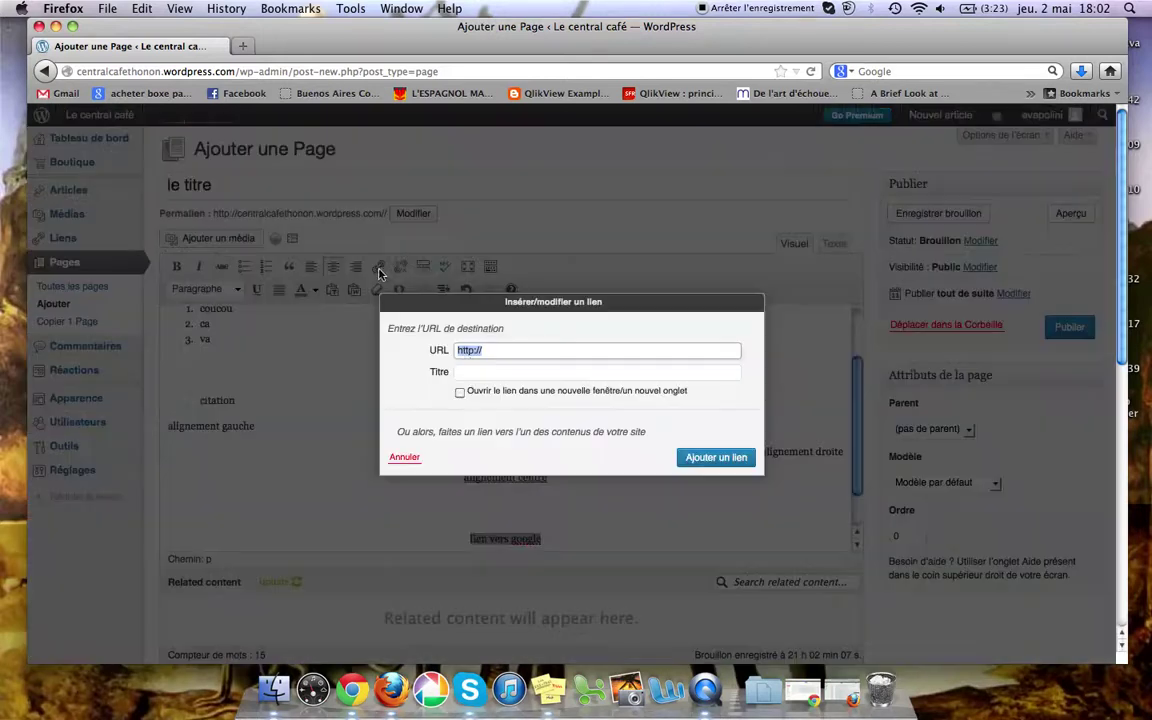
left_click(478, 372)
type("lien vers google")
left_click(467, 347)
type("www")
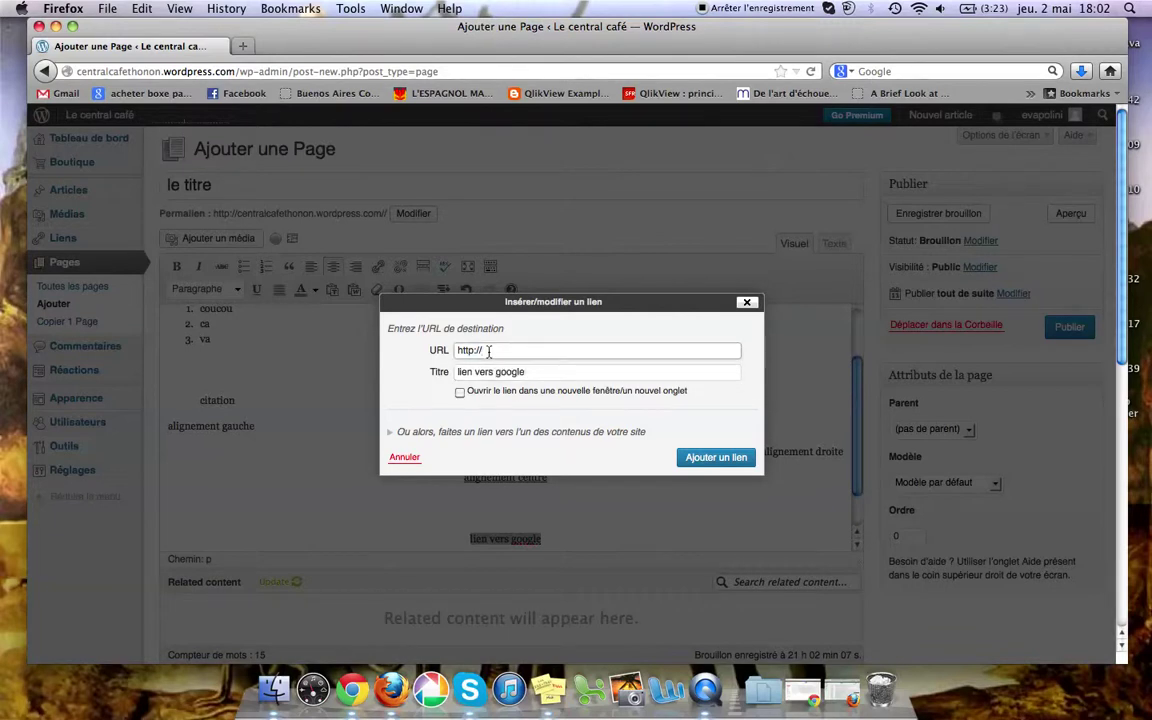
type(".google.fr")
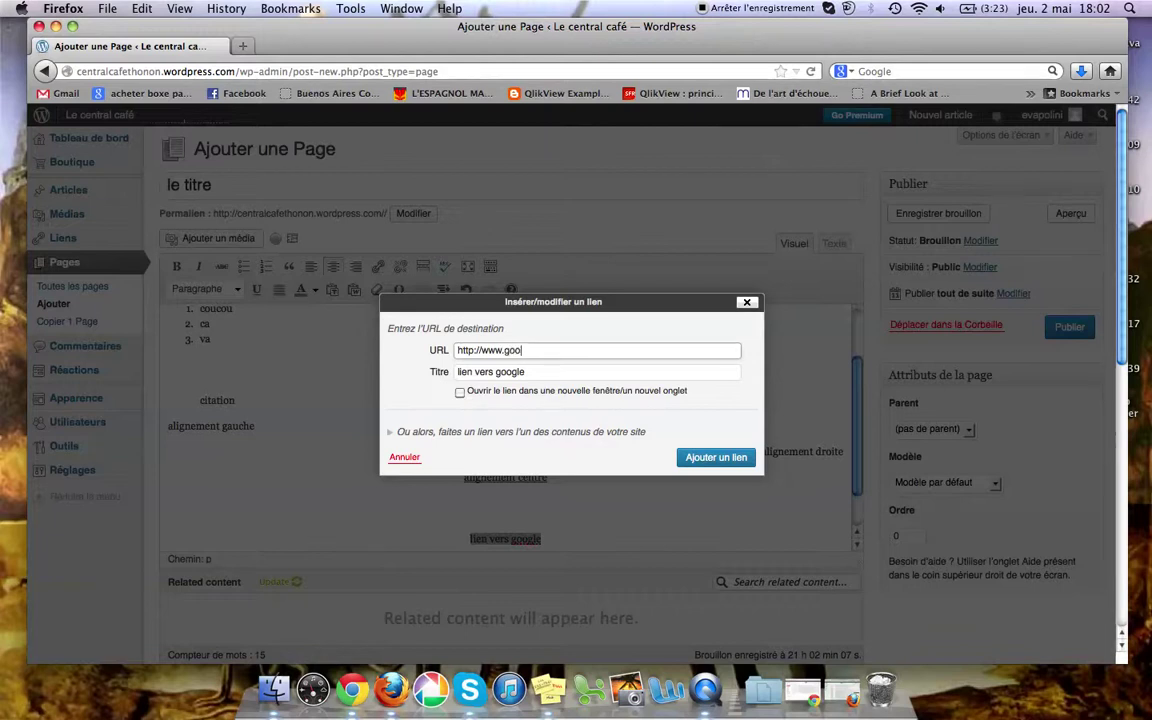
left_click(690, 459)
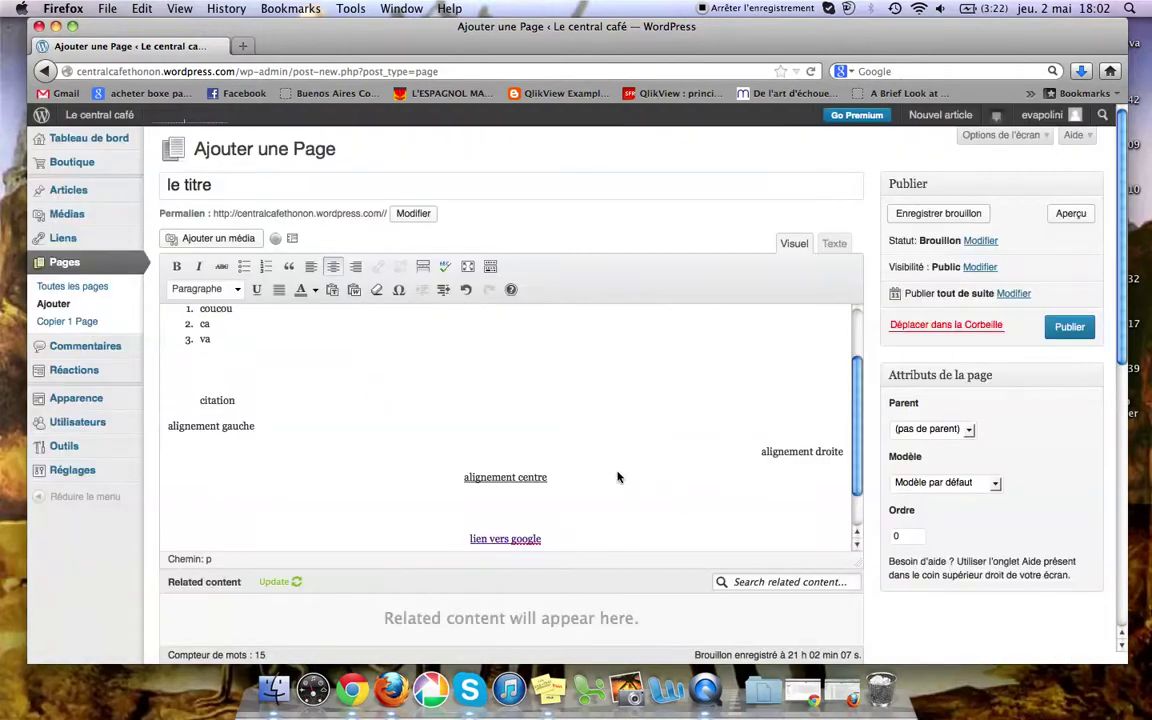
Insert a More tag in the empty paragraph between the numbered list and the "citation" quote.
right_click(530, 539)
left_click(506, 540)
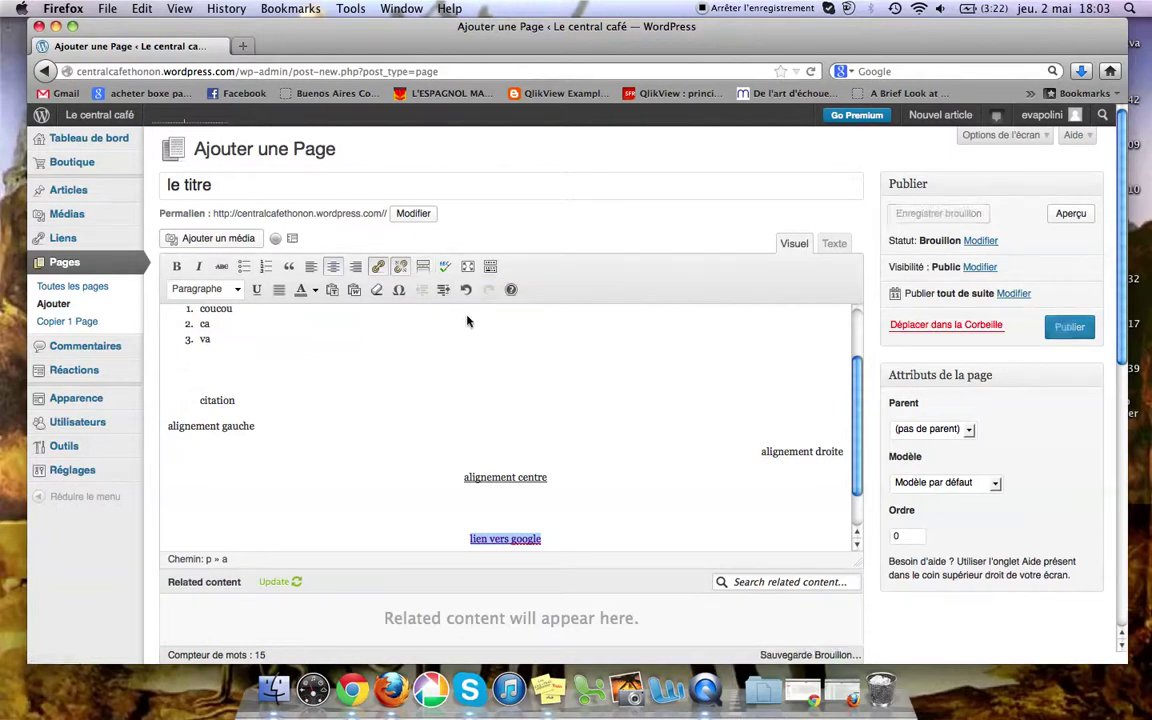
left_click(476, 342)
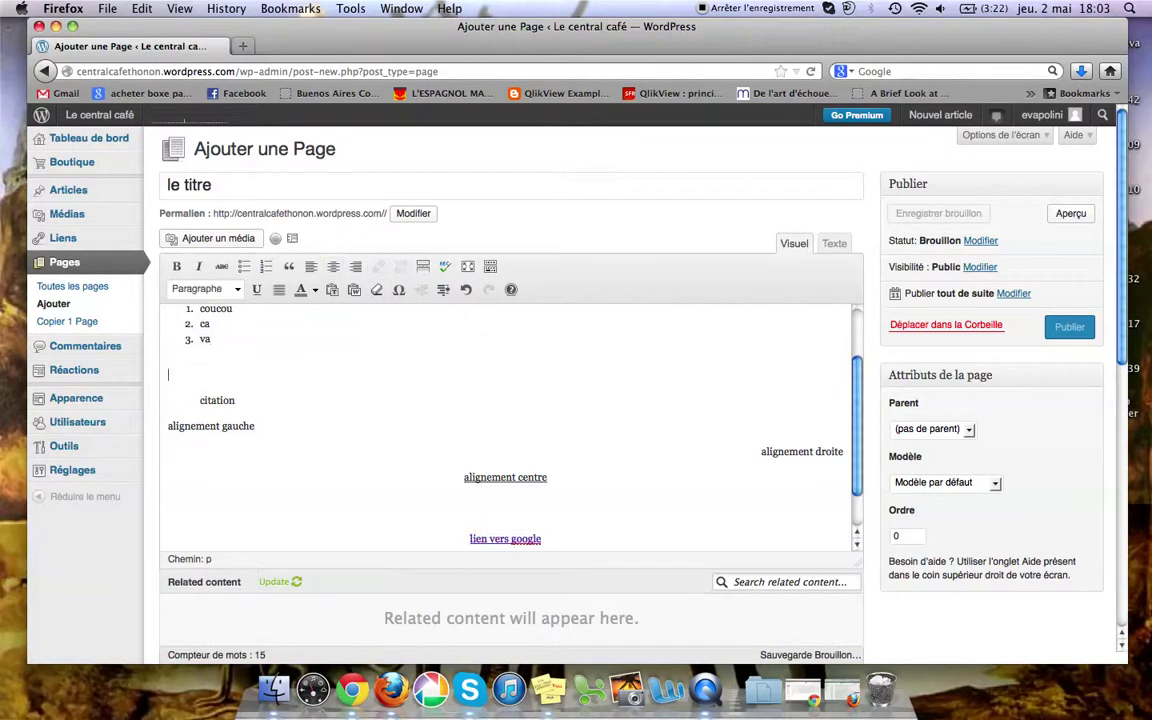
left_click(423, 267)
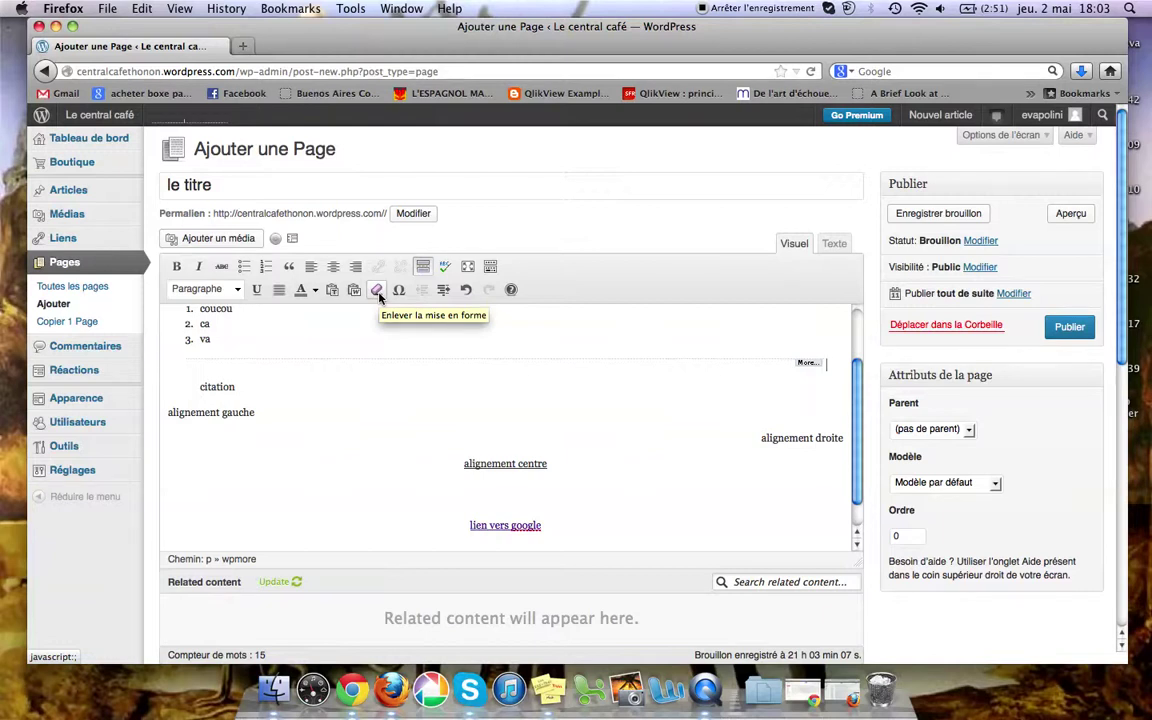
Change the text colour of "alignement droite" to red.
left_click(316, 292)
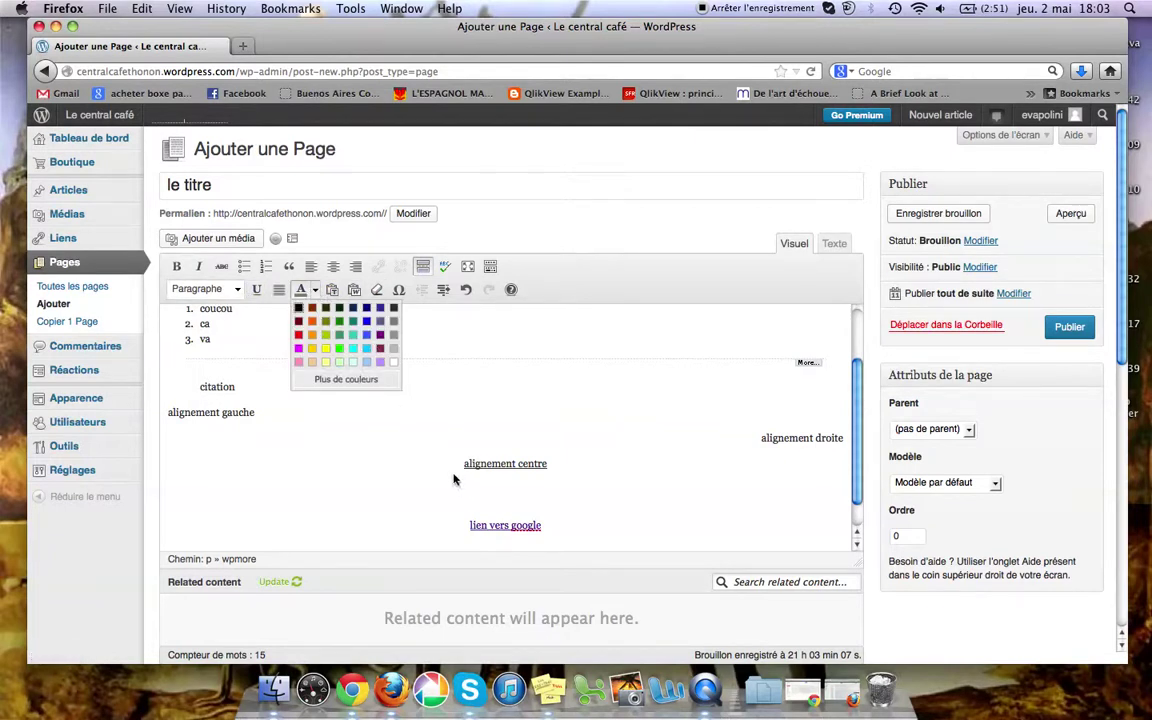
left_click(548, 465)
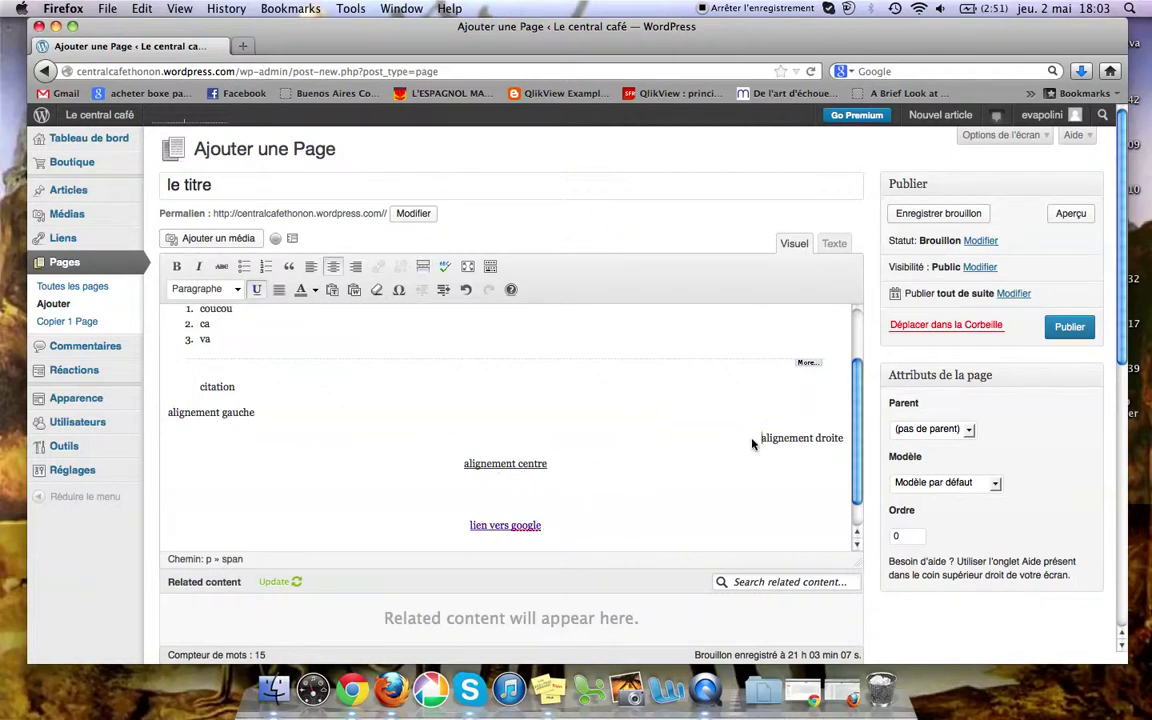
left_click_drag(761, 440, 843, 440)
left_click(315, 290)
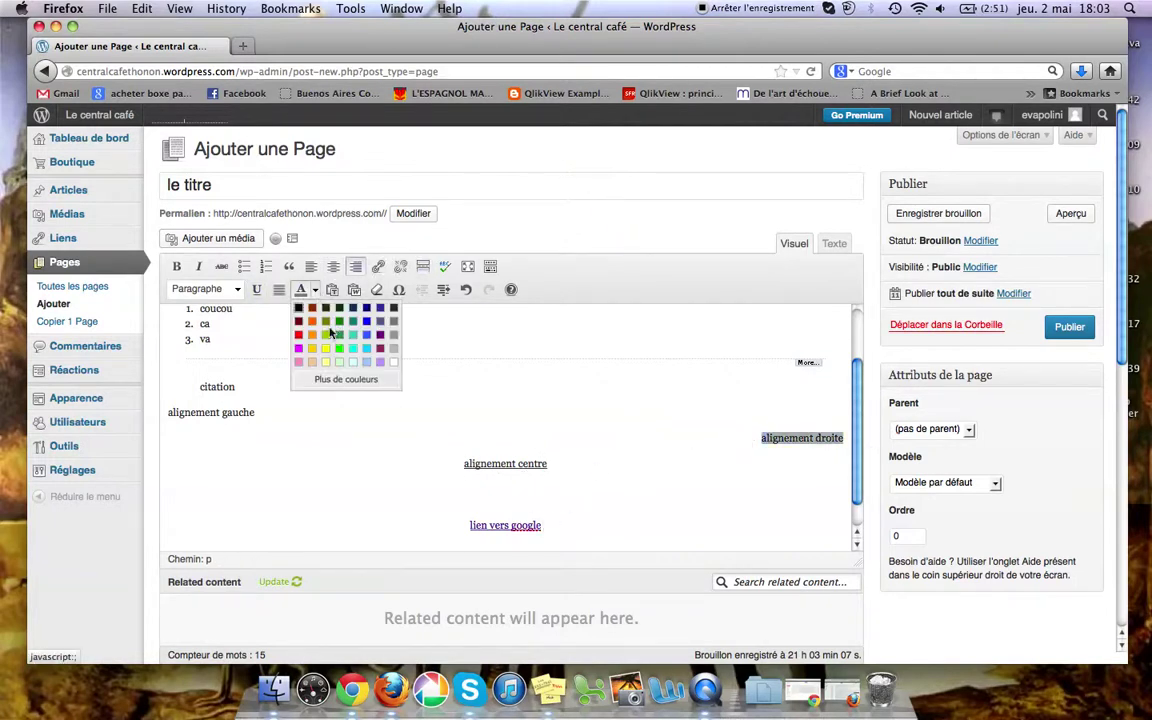
left_click(299, 334)
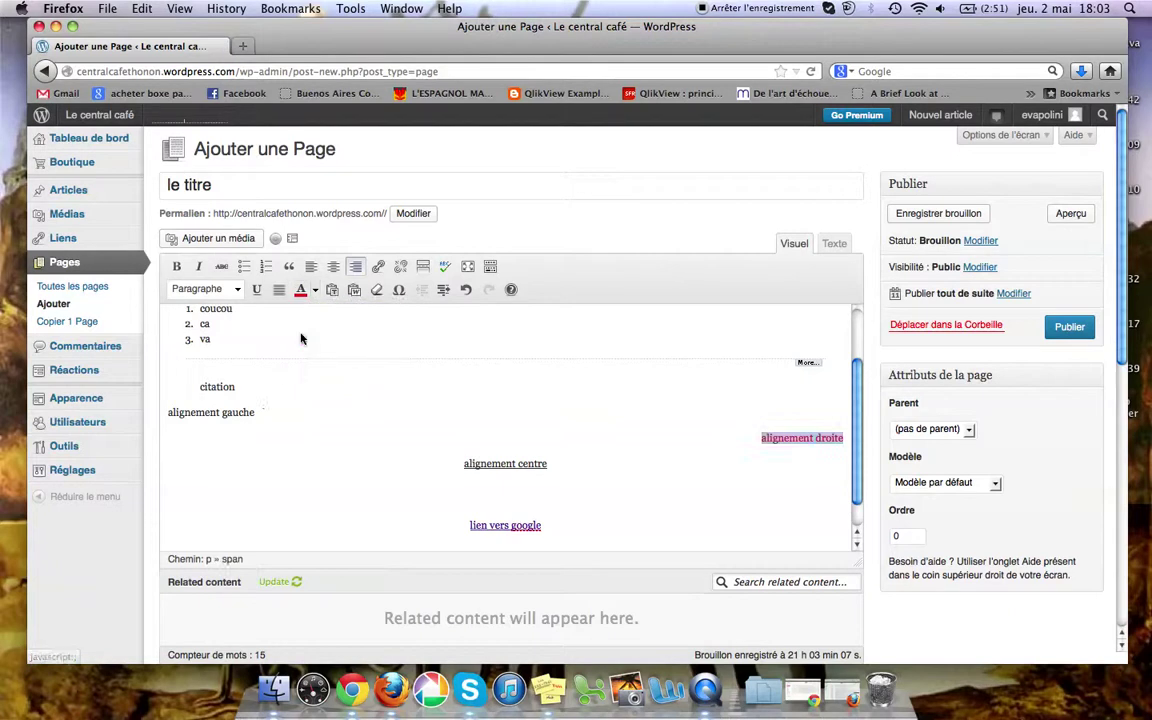
left_click(321, 488)
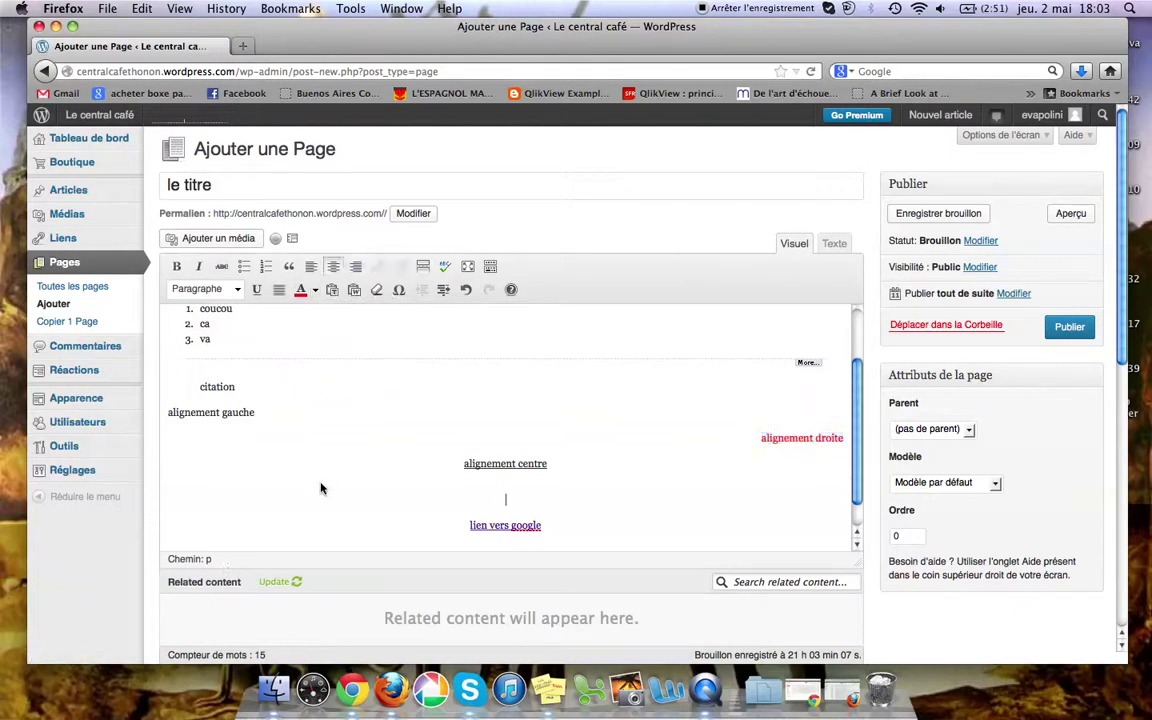
Format the "alignement gauche" paragraph as a Titre 2 heading.
left_click(237, 289)
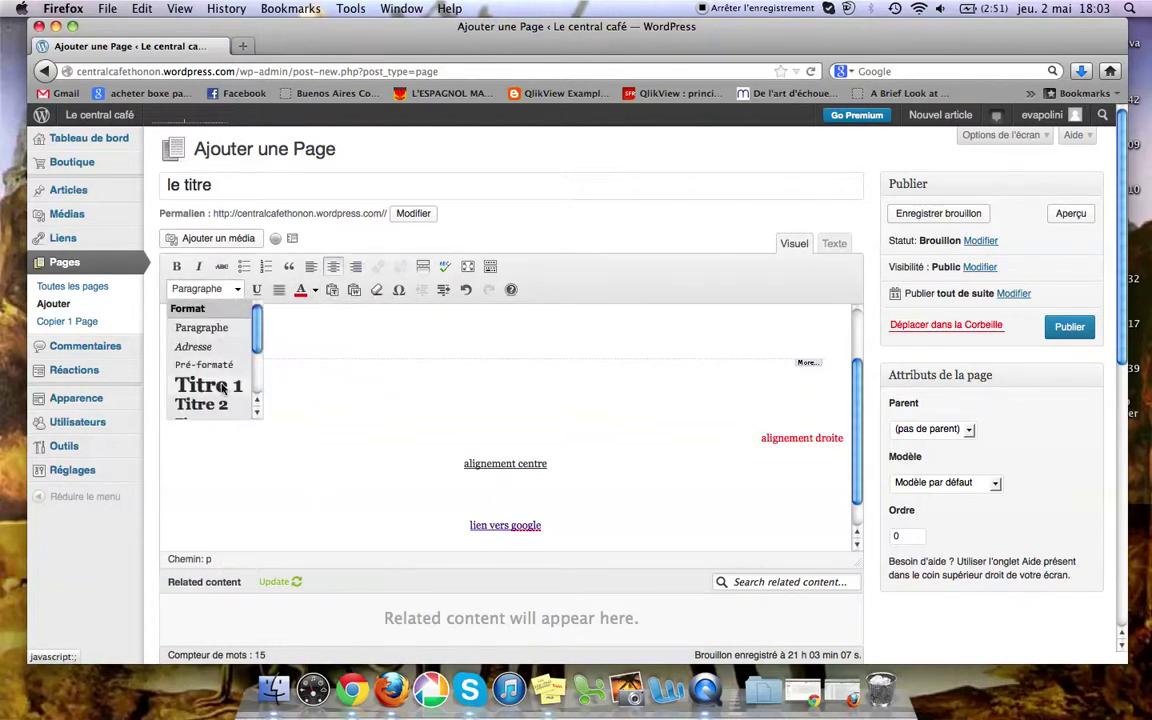
scroll(222, 375, "down", 5)
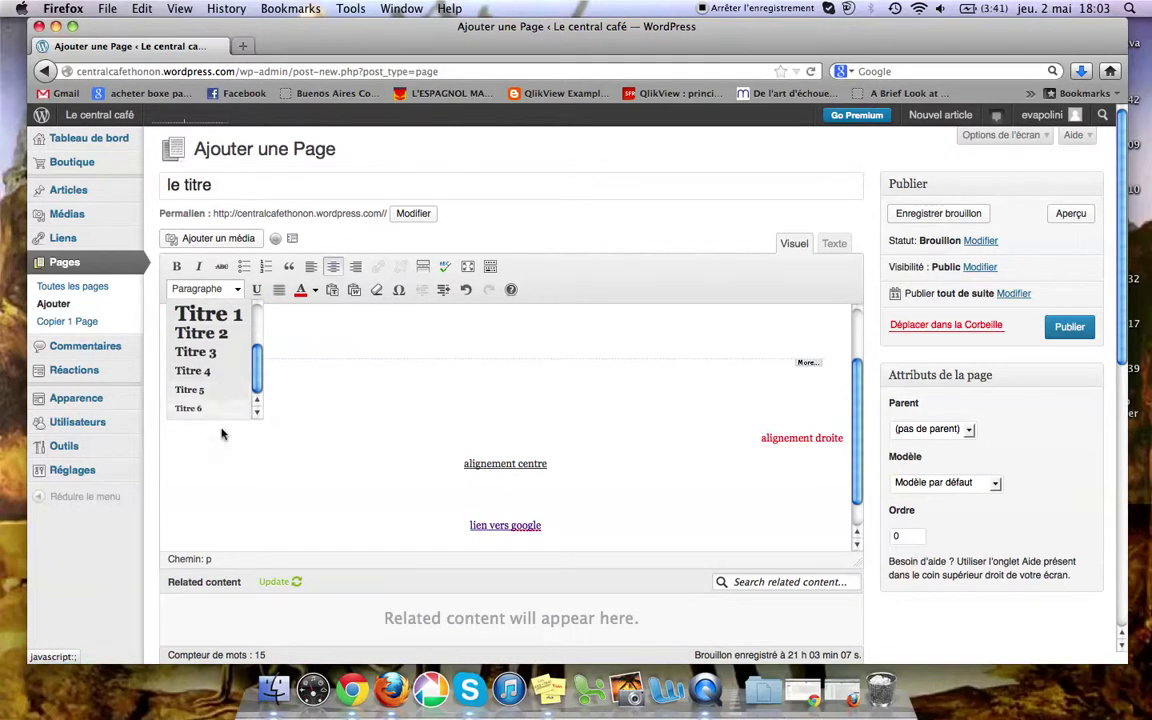
left_click(231, 424)
left_click_drag(260, 411, 140, 415)
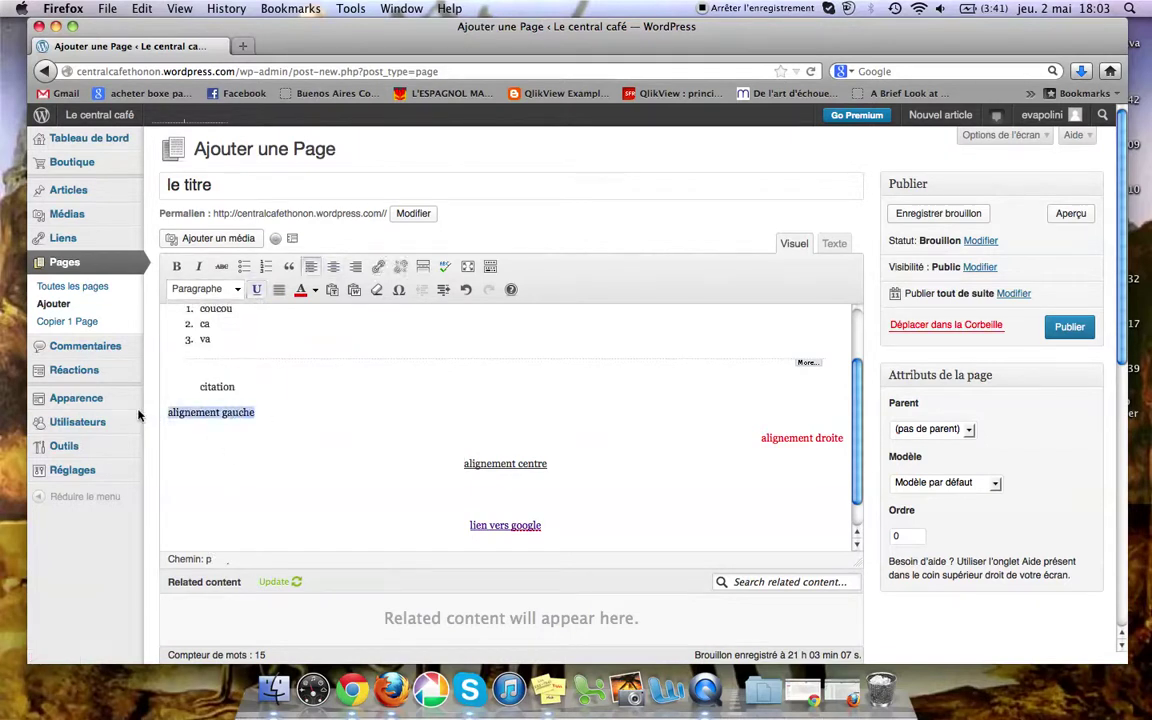
left_click(228, 288)
left_click(228, 334)
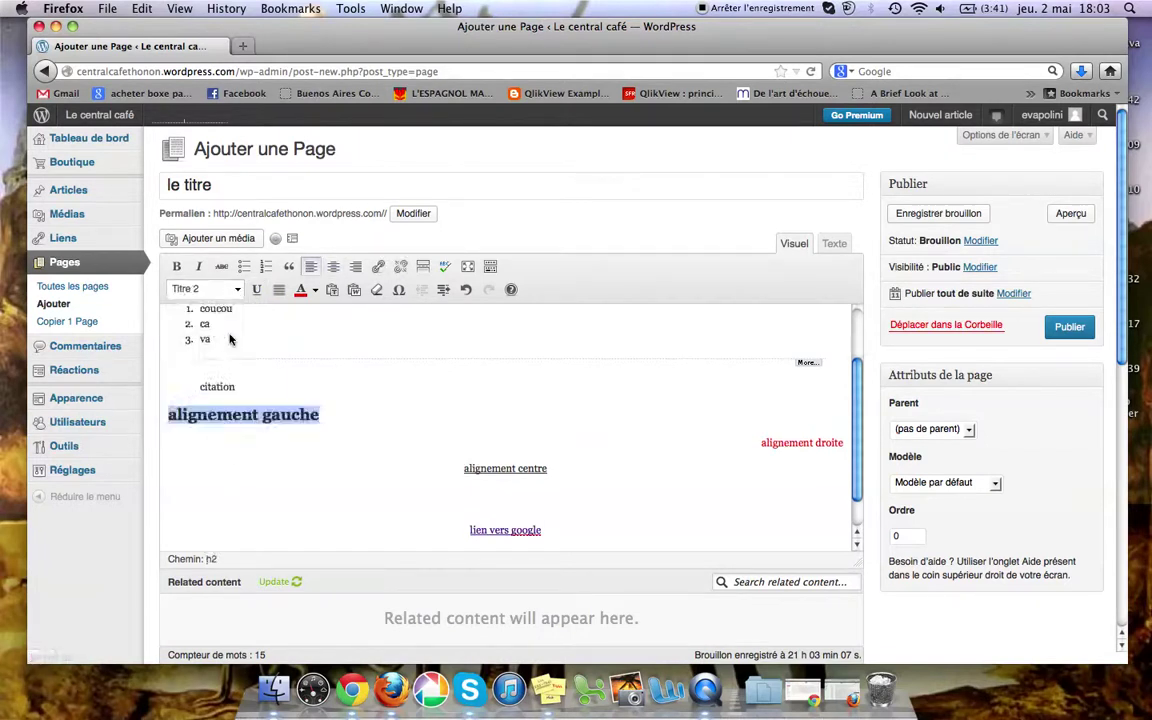
left_click(358, 470)
Check the content of the "le titre" page from end to start and publish it.
scroll(361, 477, "down", 1)
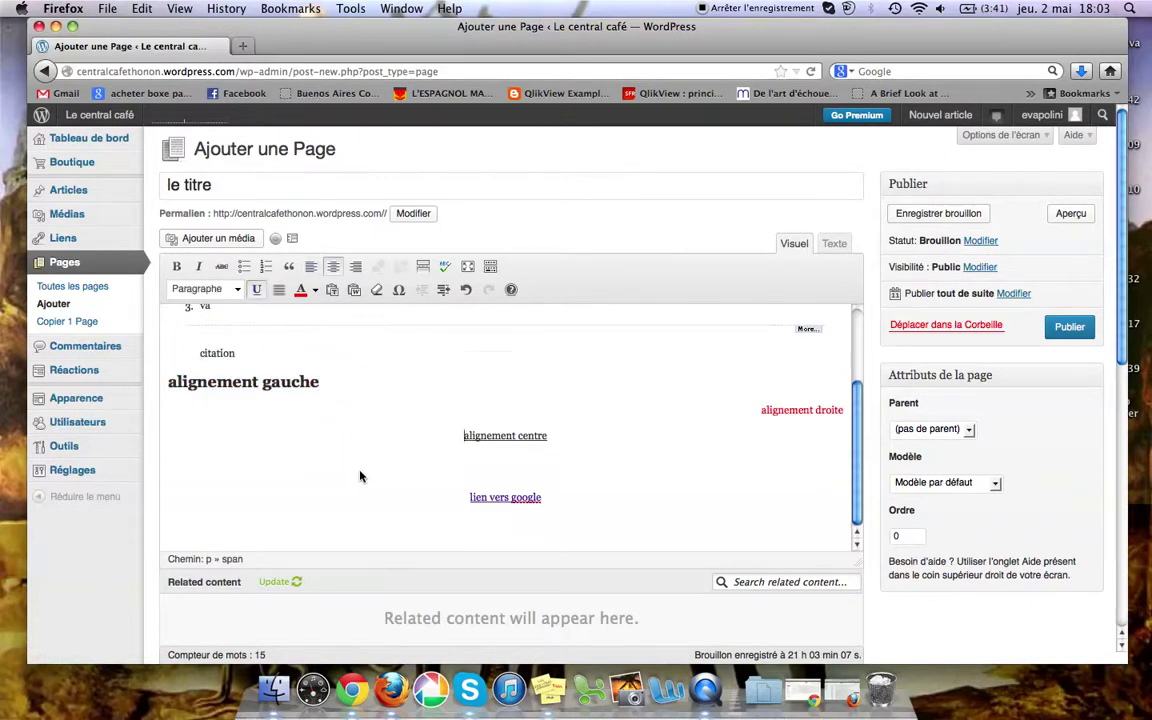
scroll(361, 477, "up", 3)
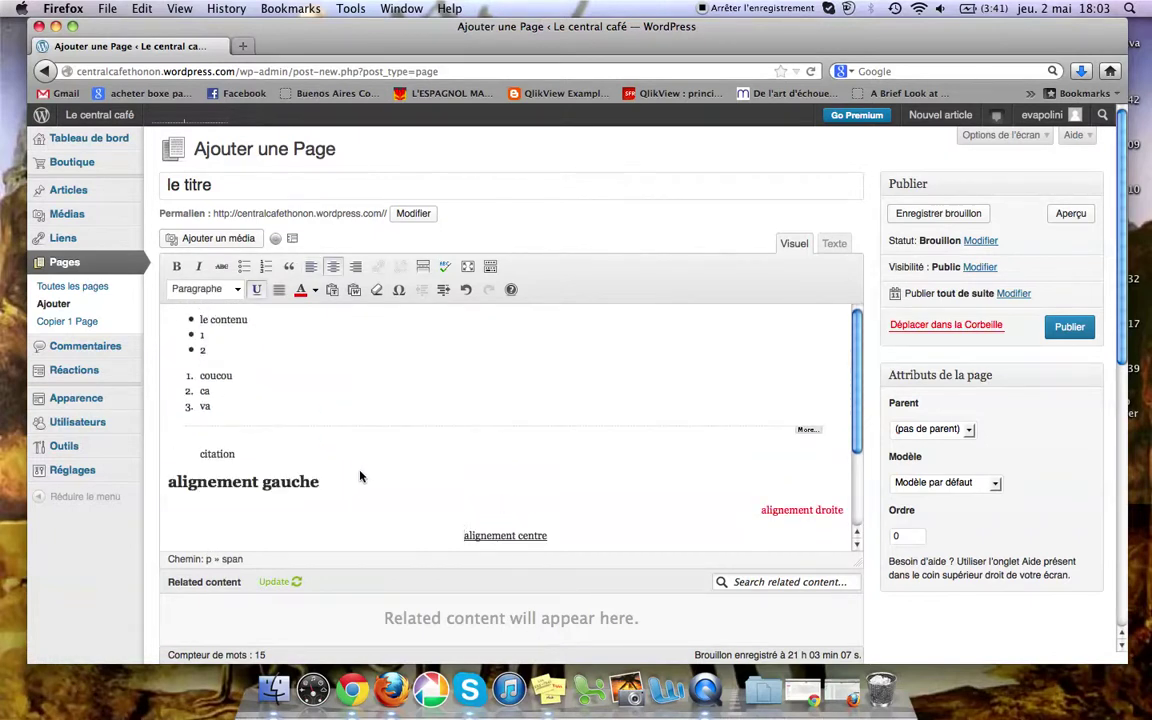
left_click(1066, 327)
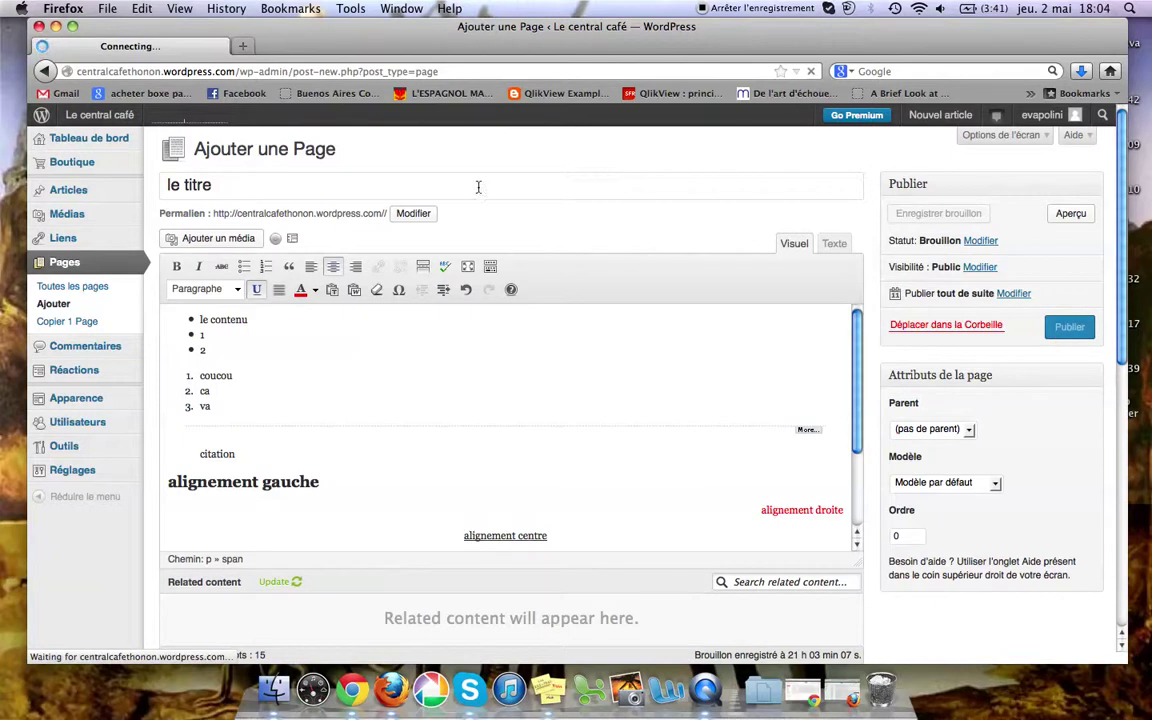
Open centralcafethonon.wordpress.com in a new browser tab and go to its "le titre" page.
left_click(244, 47)
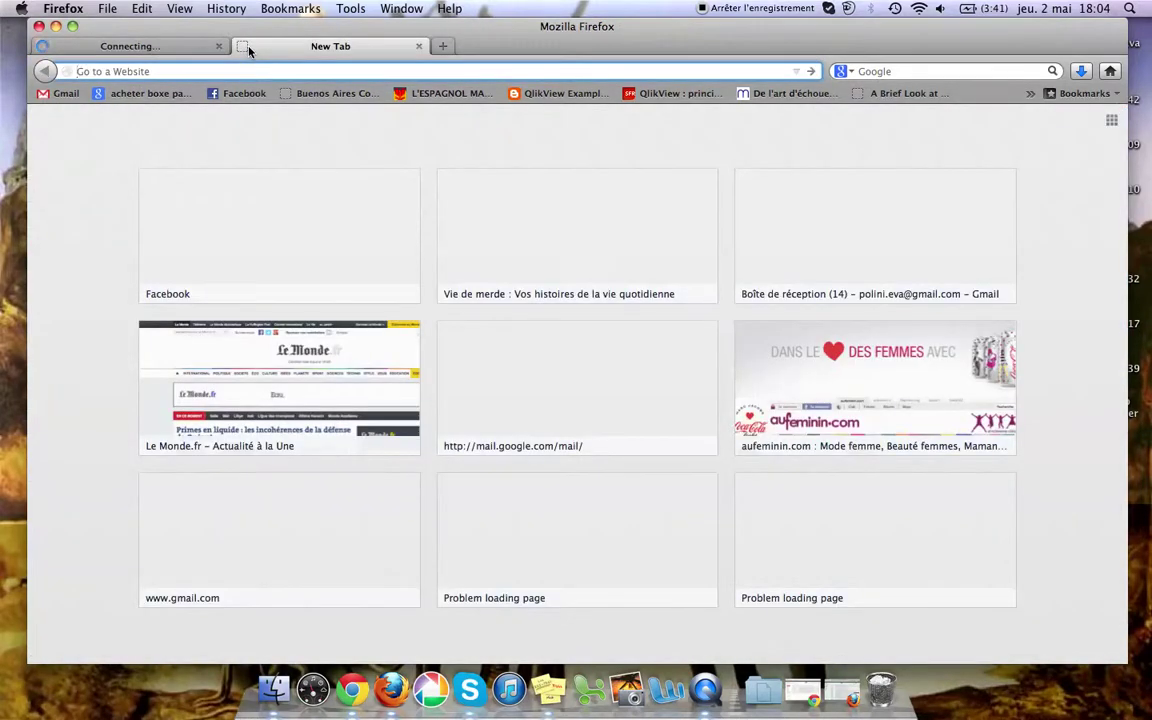
type("centralcafethonon.wordpress.com/")
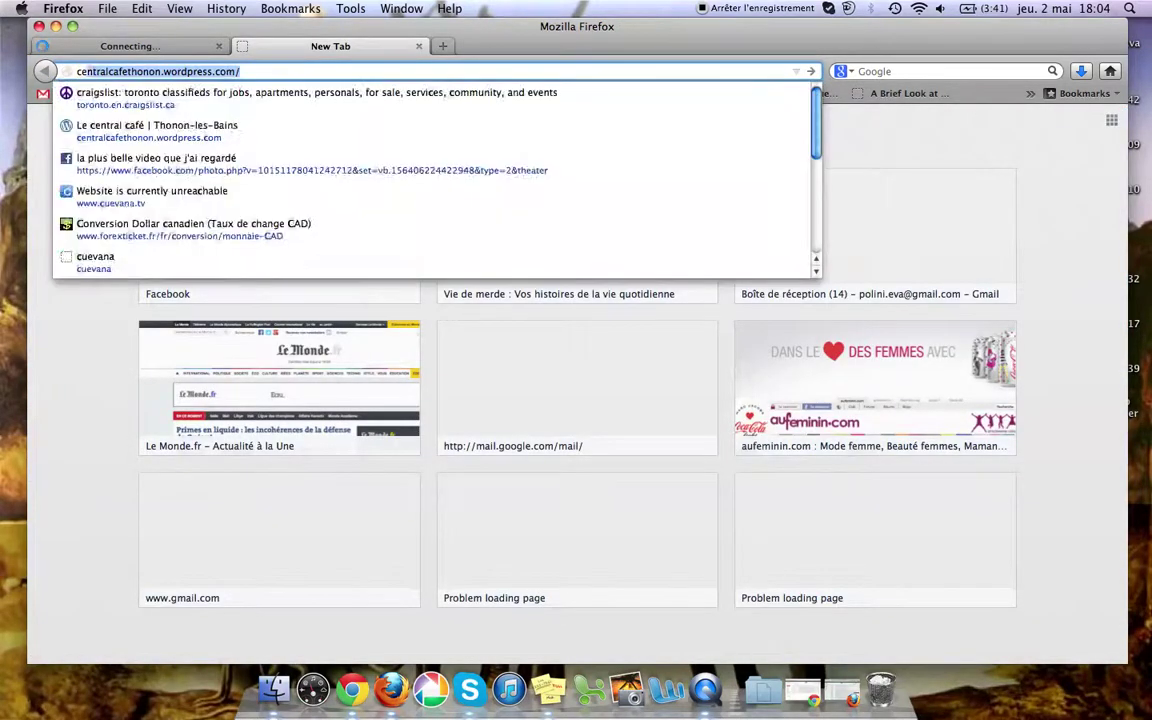
key("Return")
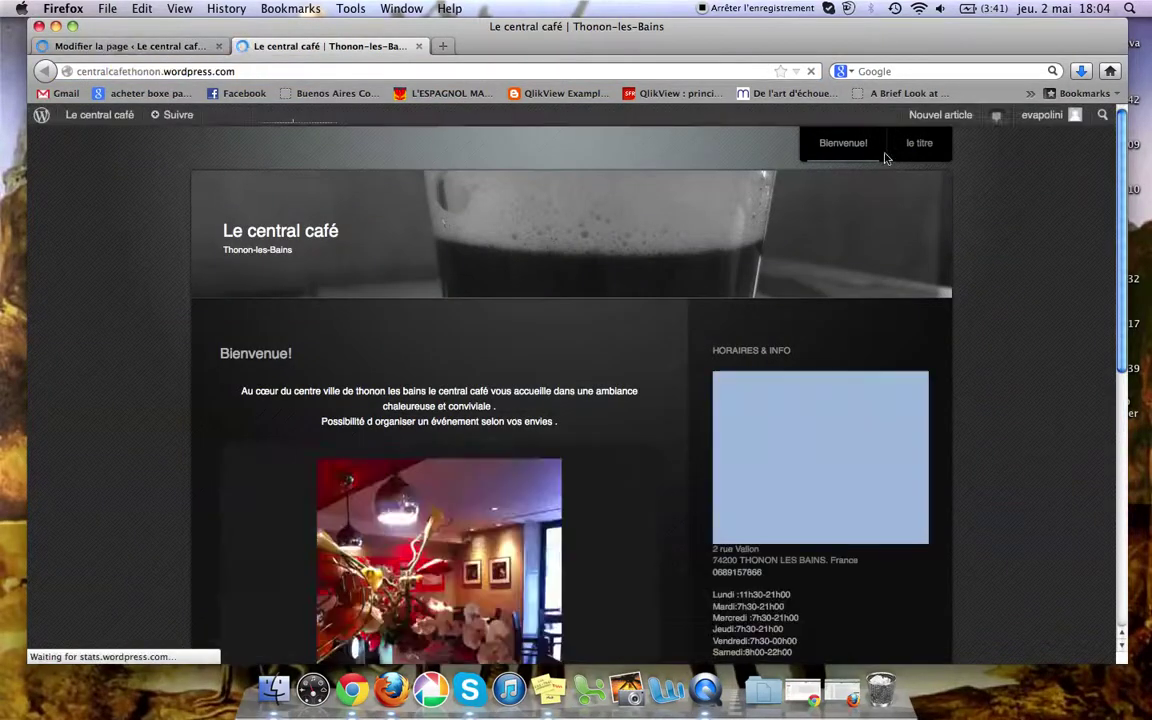
left_click(913, 154)
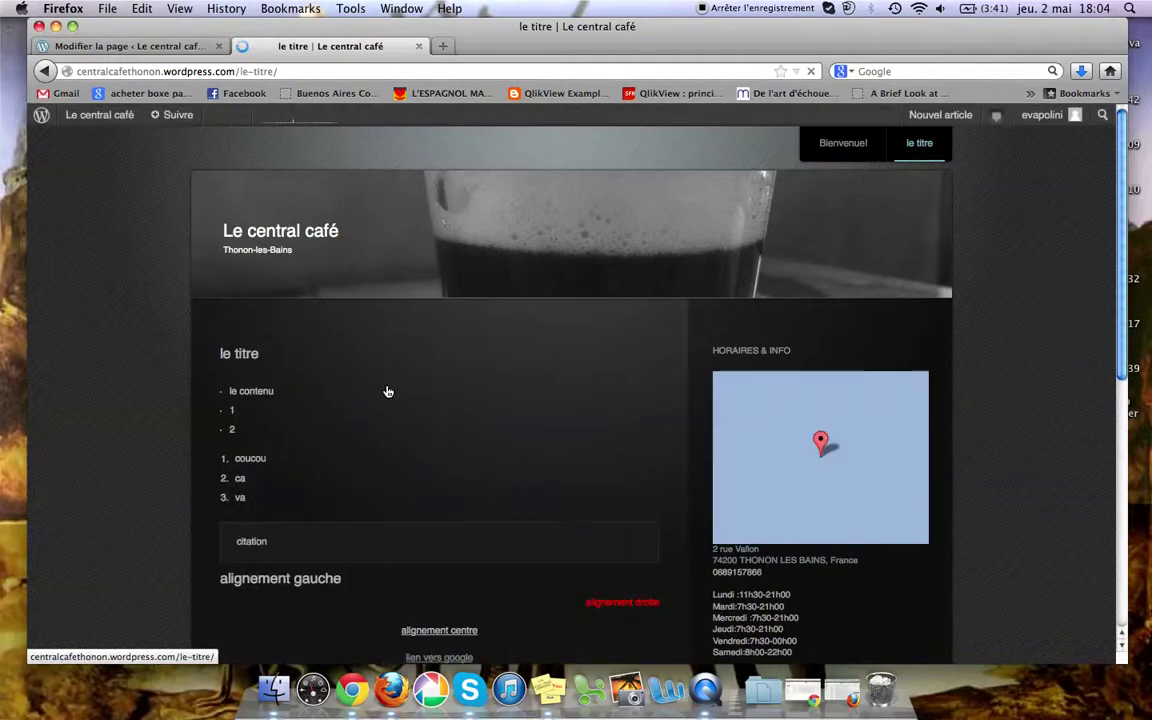
Examine the published page's formatting, test the "lien vers google" link and return to the page.
scroll(270, 391, "down", 1)
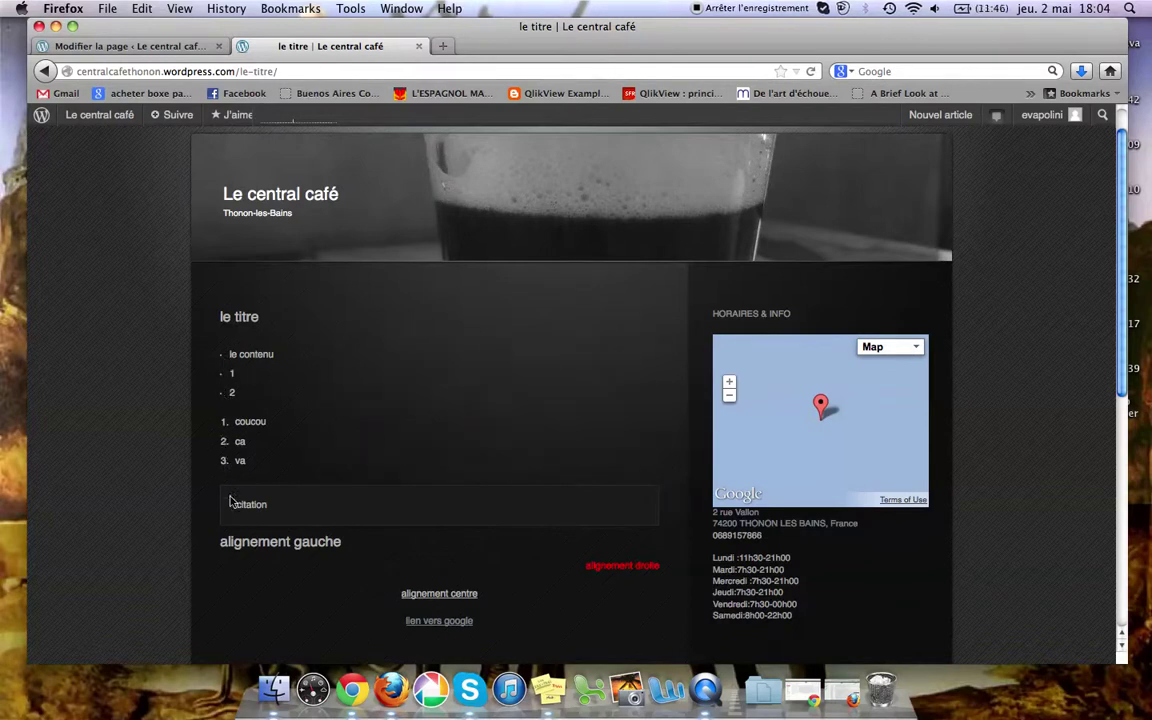
scroll(265, 510, "down", 2)
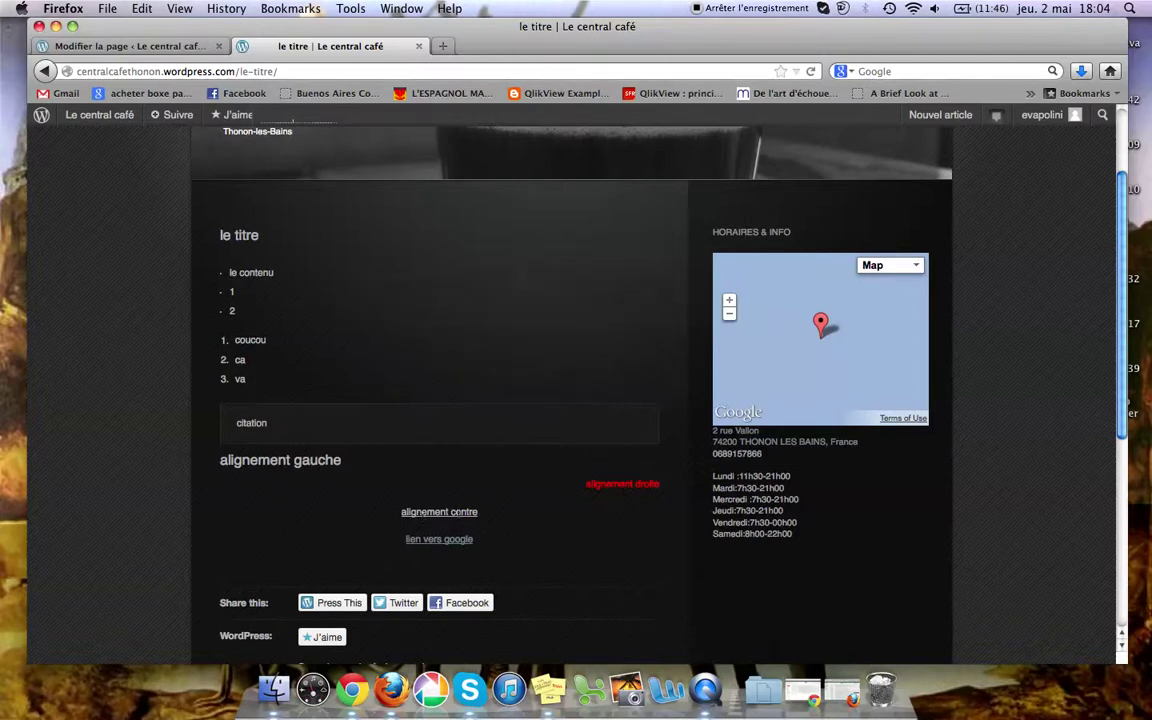
left_click(437, 541)
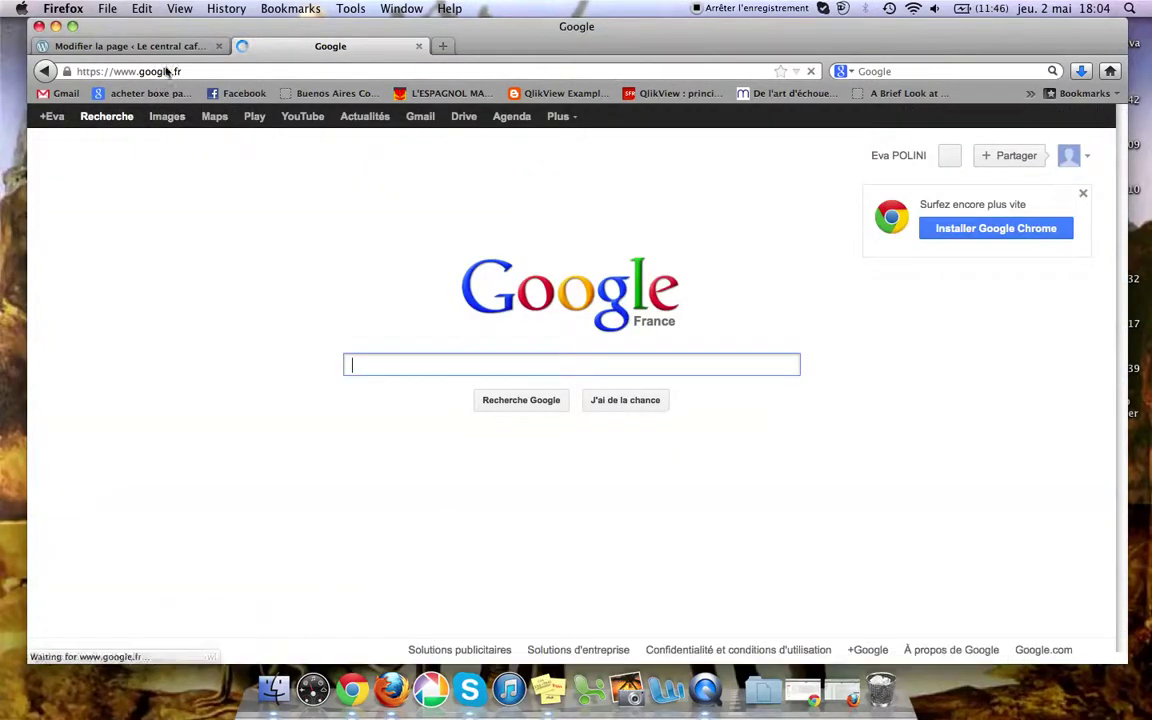
left_click(44, 71)
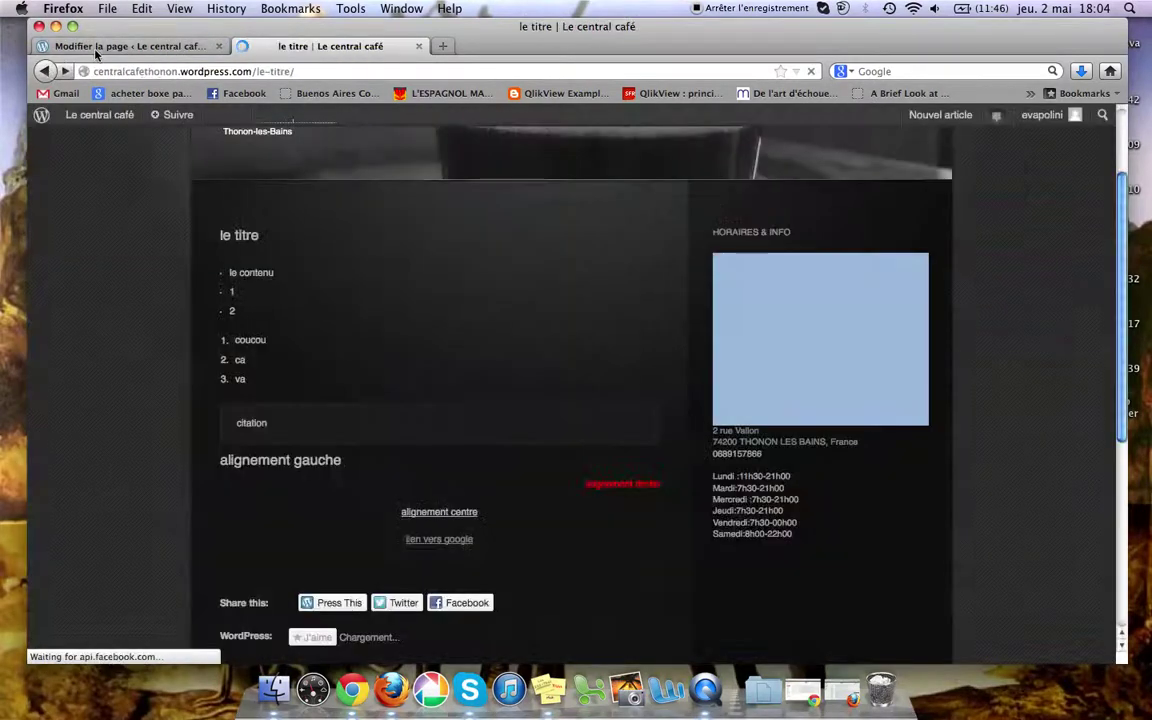
Back in the page editor, set the "lien vers google" link to open in a new window or tab.
left_click(96, 51)
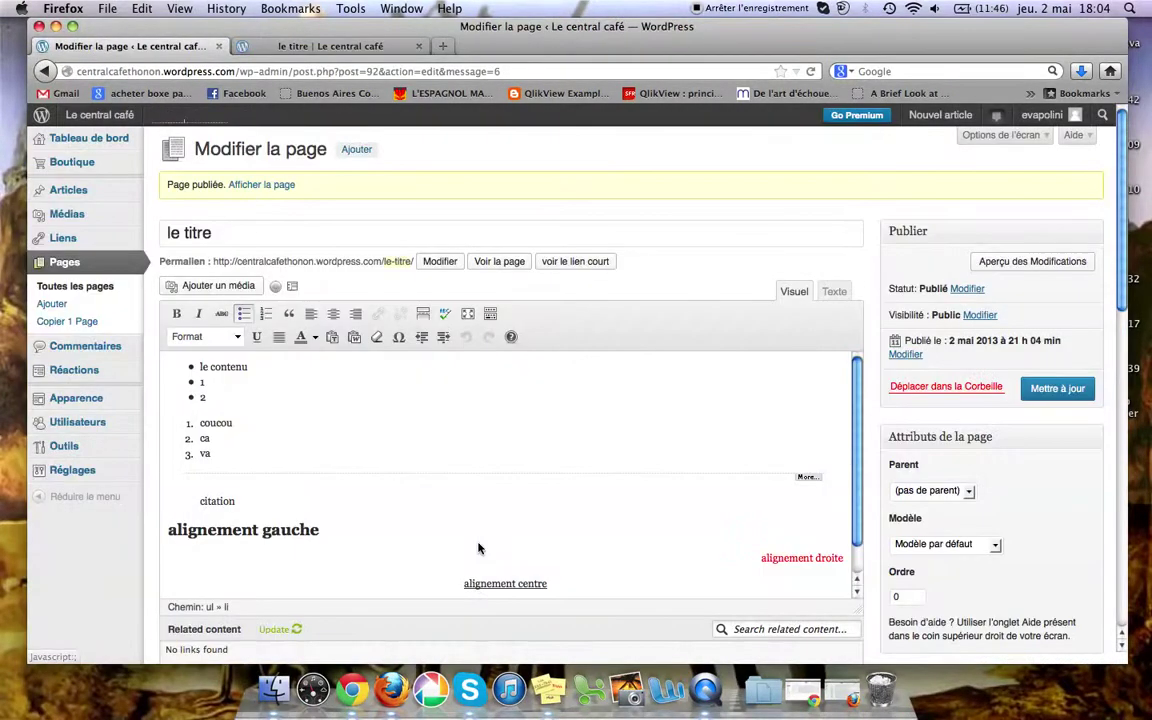
scroll(493, 561, "down", 1)
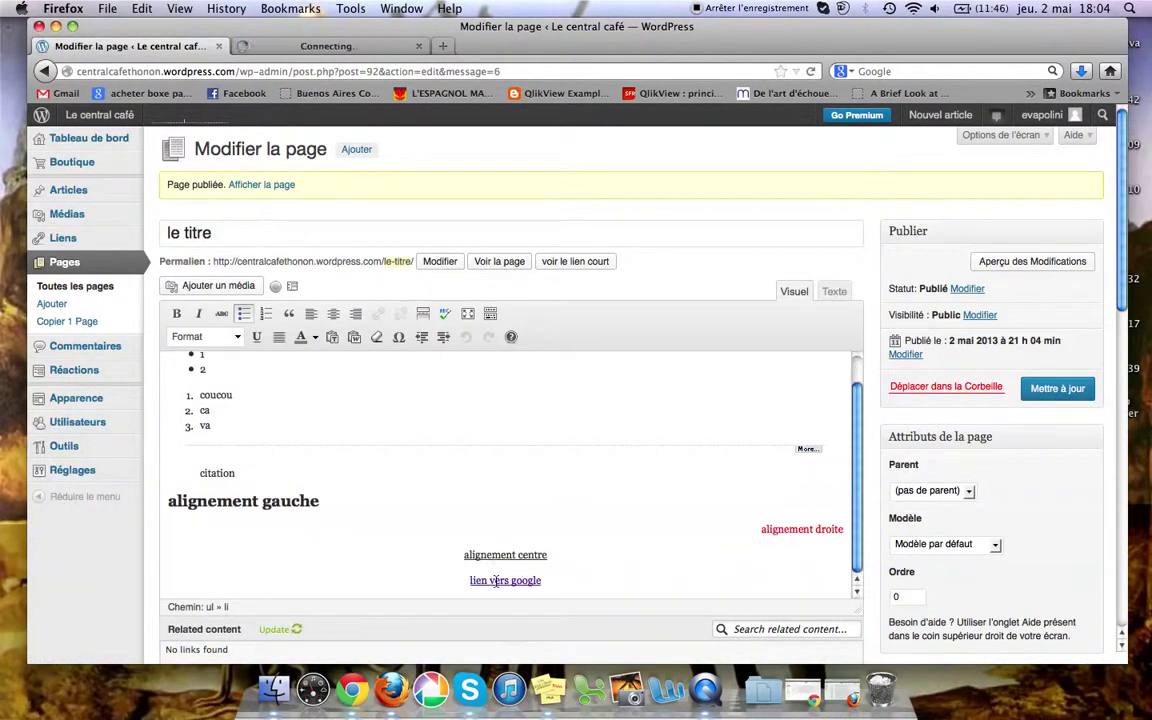
left_click(494, 581)
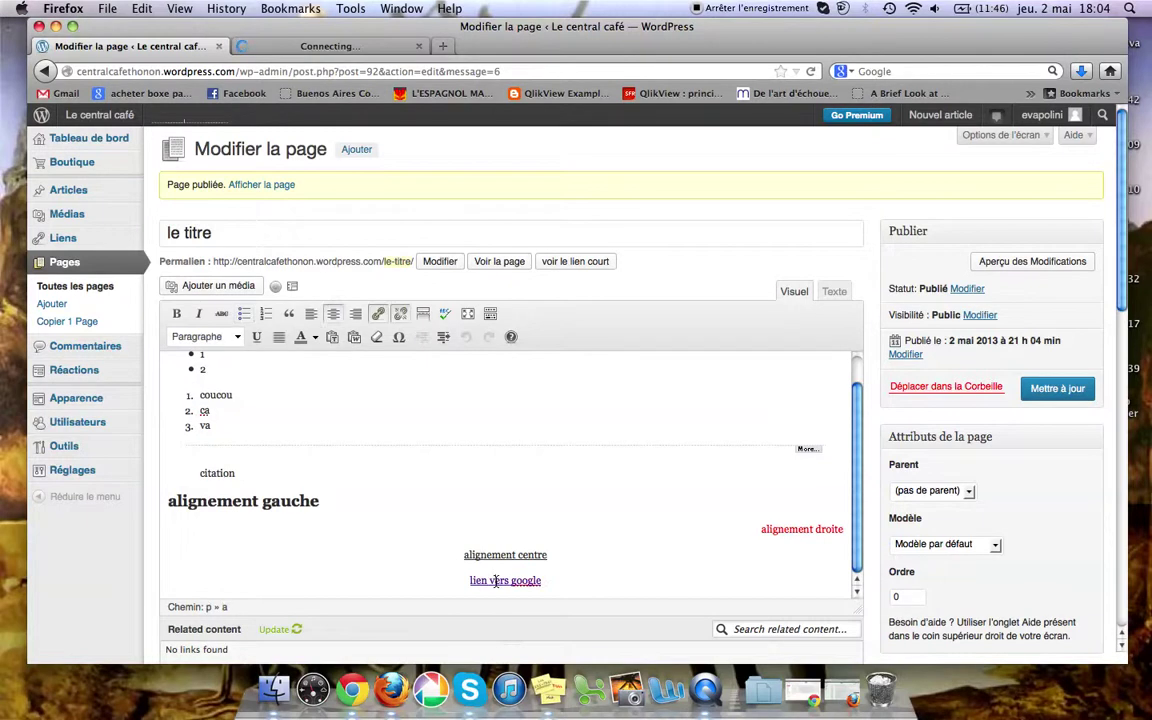
left_click(378, 313)
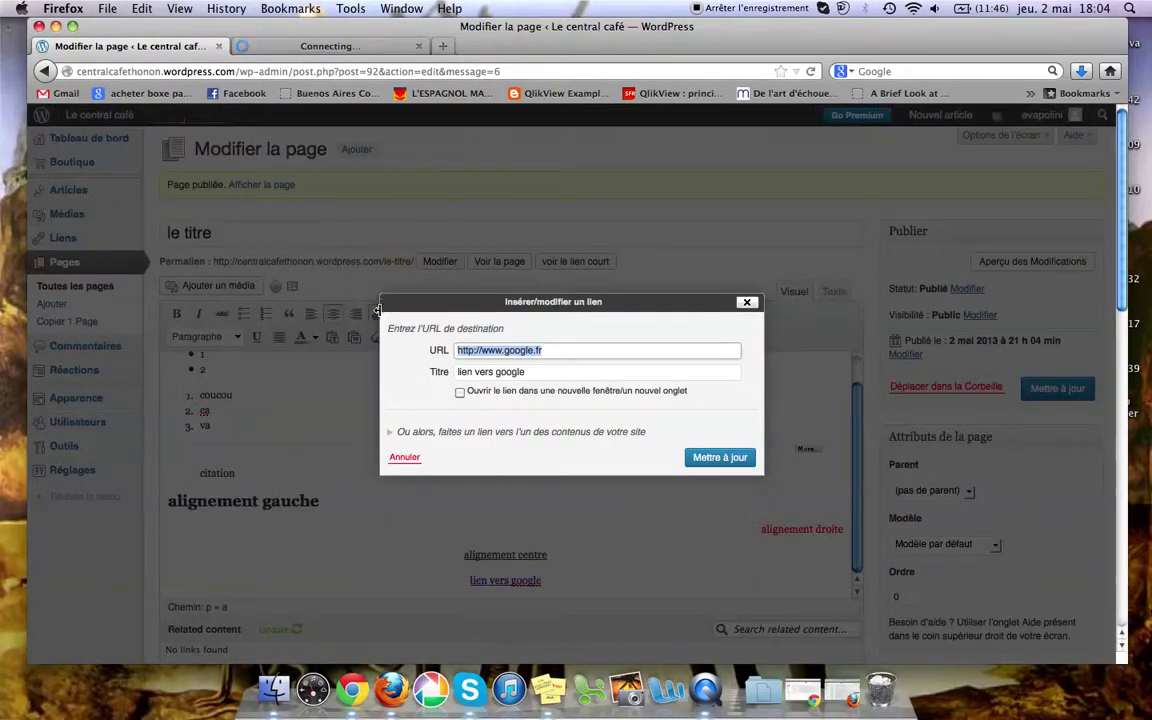
left_click(459, 393)
left_click(432, 434)
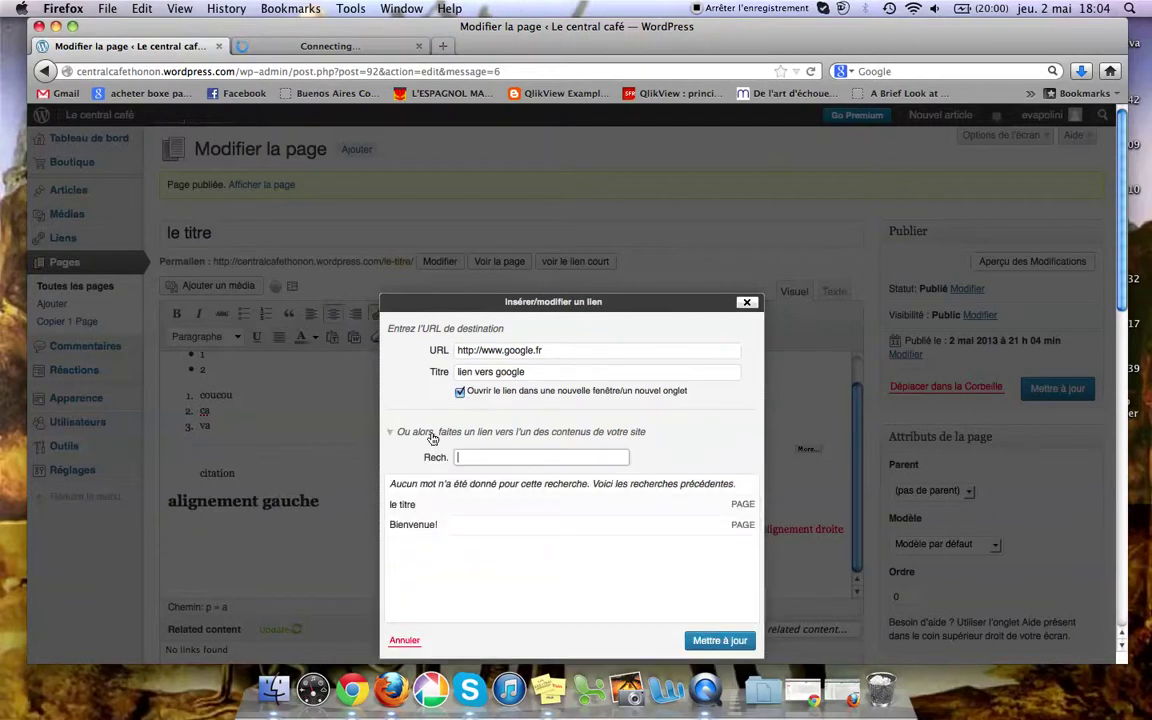
left_click(432, 434)
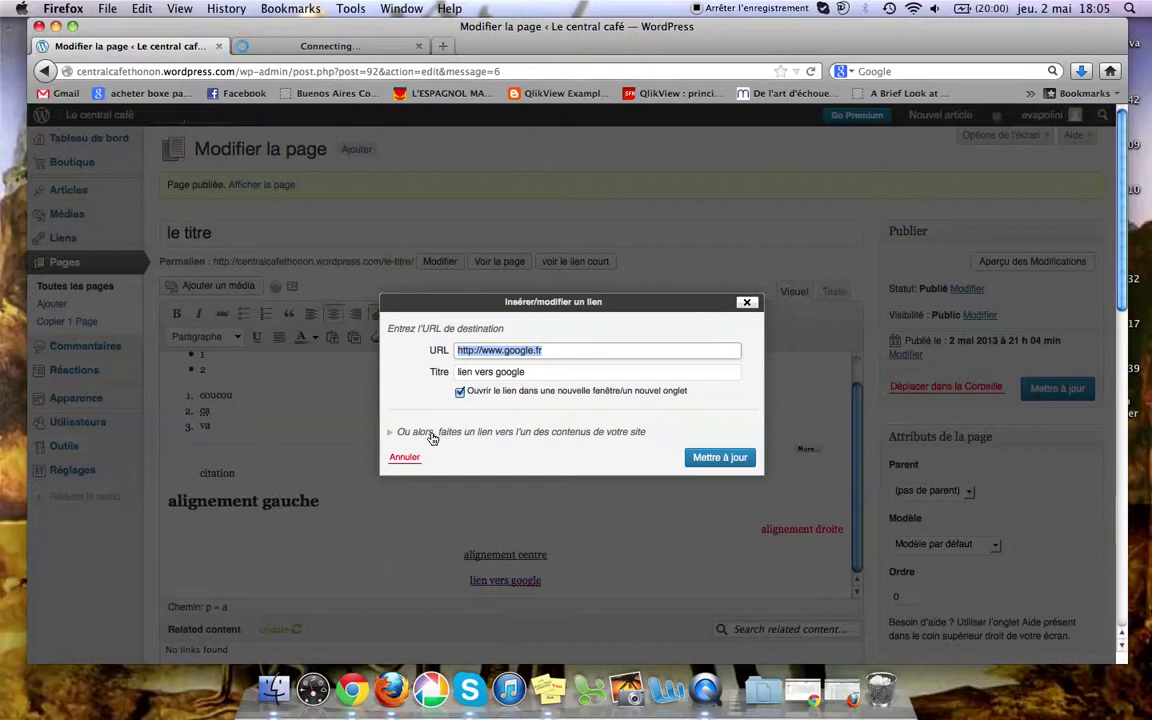
left_click(718, 459)
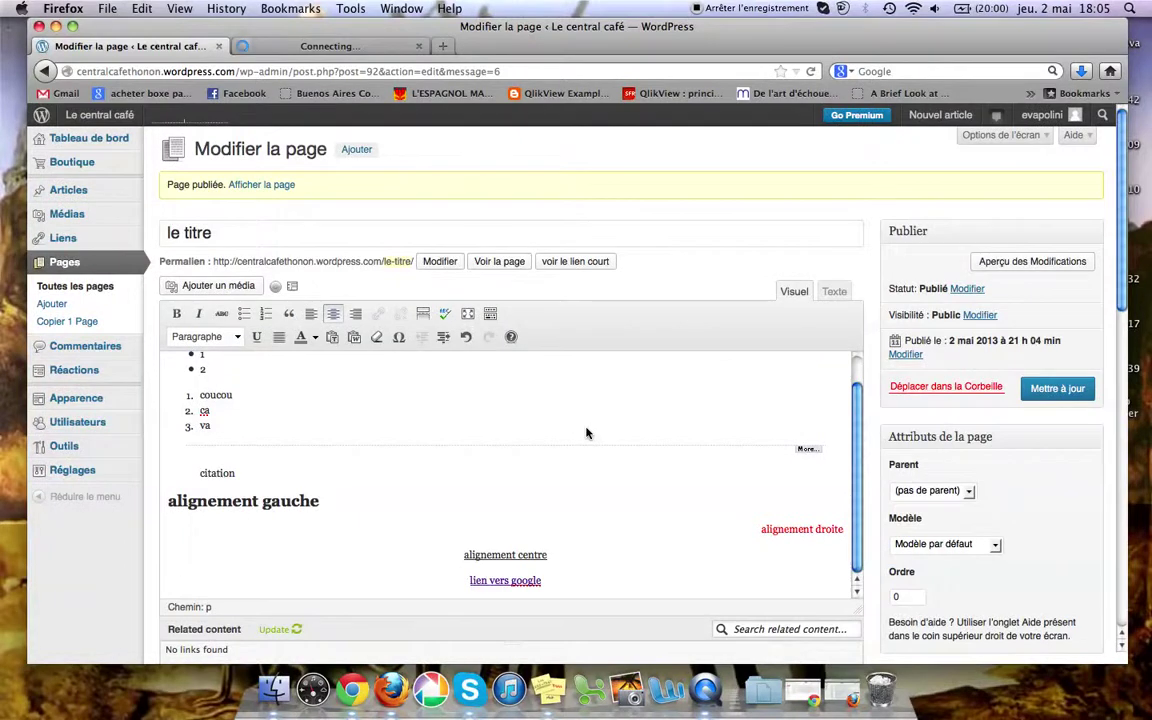